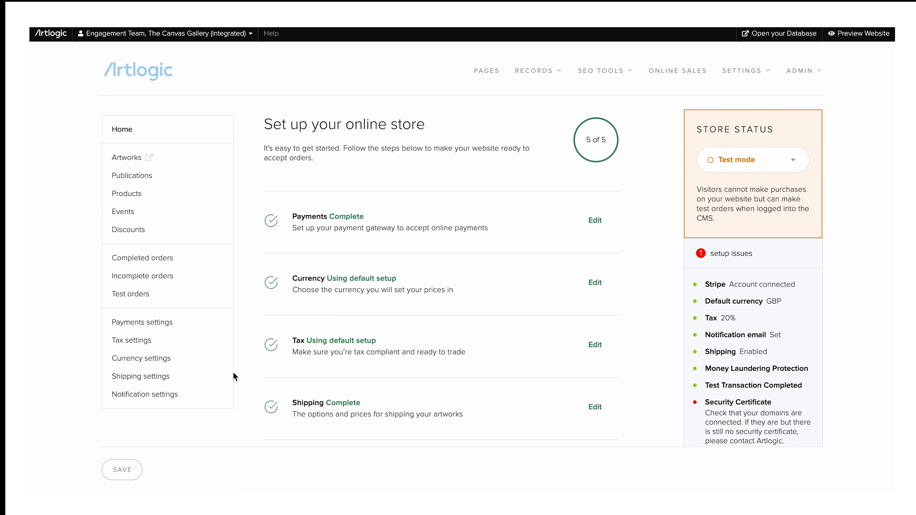
# In the store's currency settings, allow customers to purchase in other currencies and offer USD as an additional currency
pyautogui.click(594, 219)
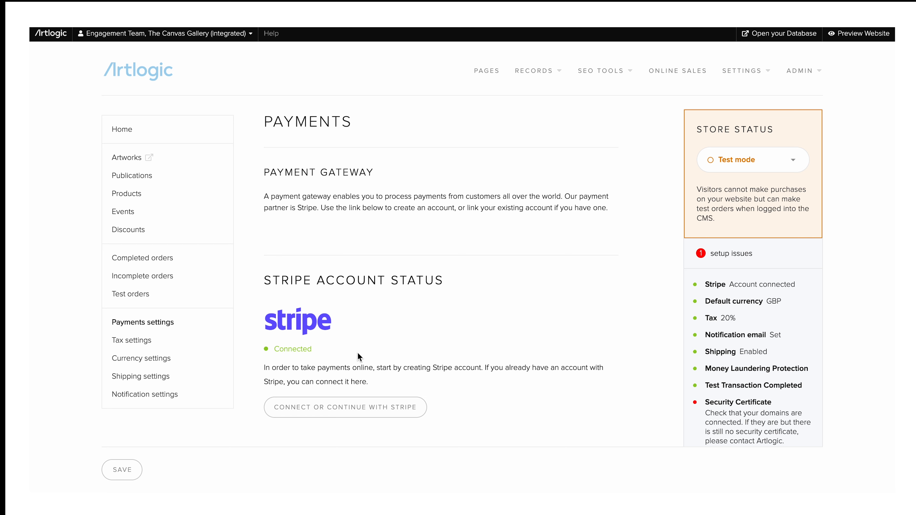
pyautogui.click(162, 360)
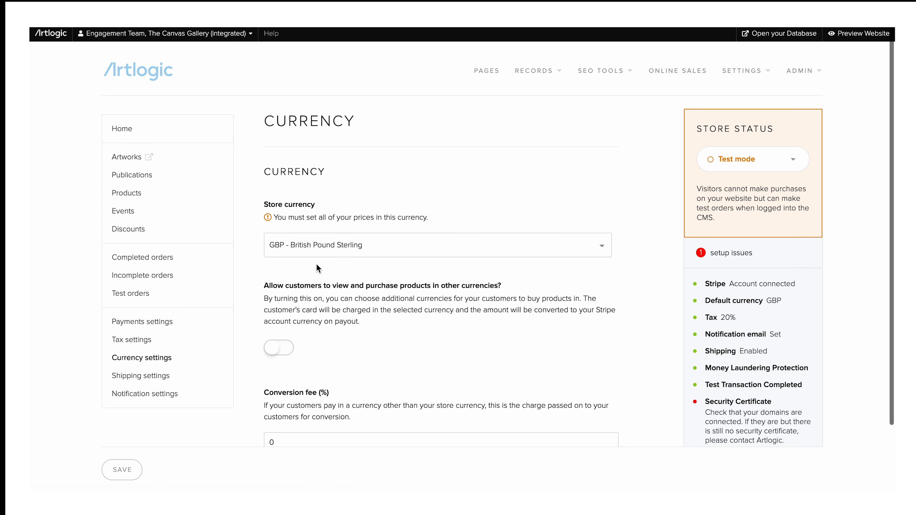
pyautogui.scroll(-3, 316, 263)
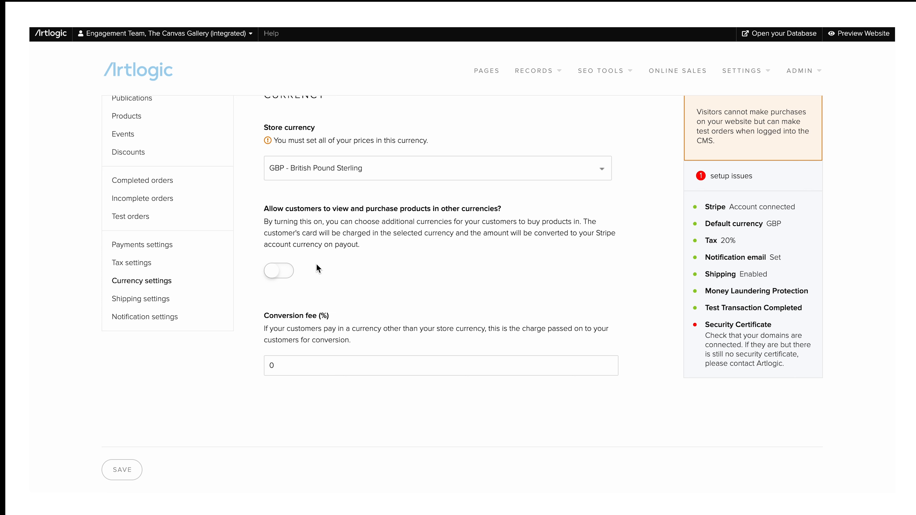
pyautogui.click(289, 271)
pyautogui.scroll(-4, 289, 270)
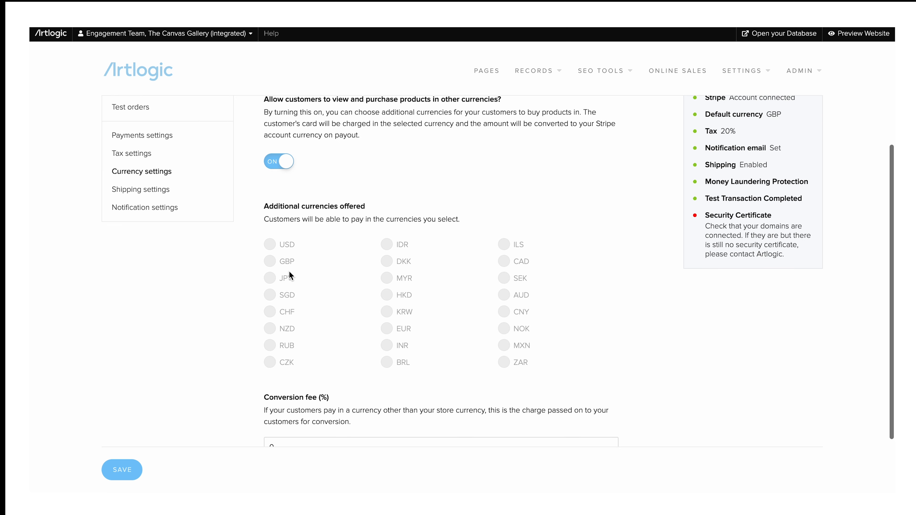
pyautogui.click(288, 245)
# Set the currency conversion fee to 1.30% and save the currency settings
pyautogui.scroll(-3, 288, 246)
pyautogui.click(294, 370)
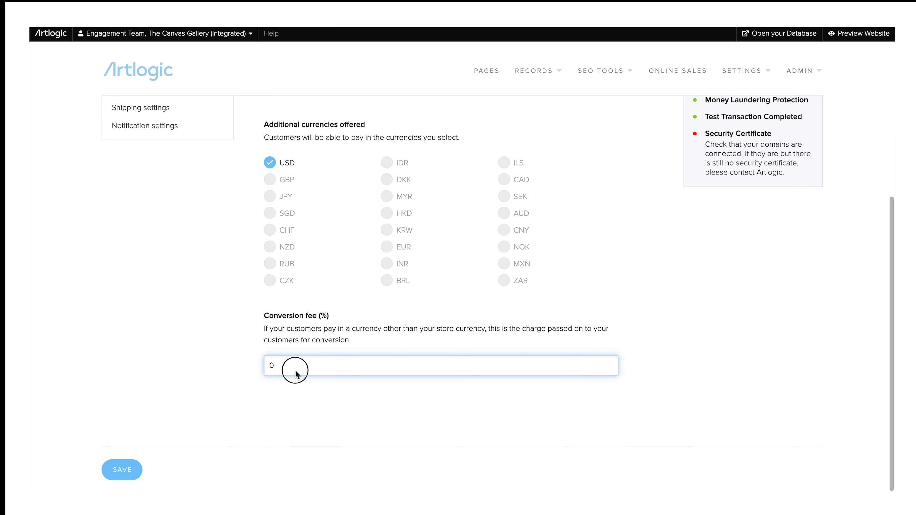
pyautogui.press('BackSpace')
pyautogui.write('1.30')
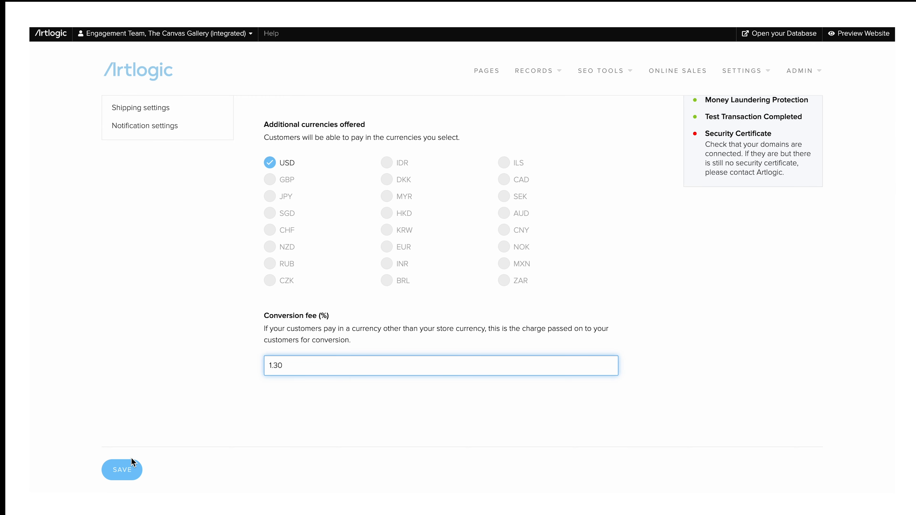
pyautogui.click(132, 467)
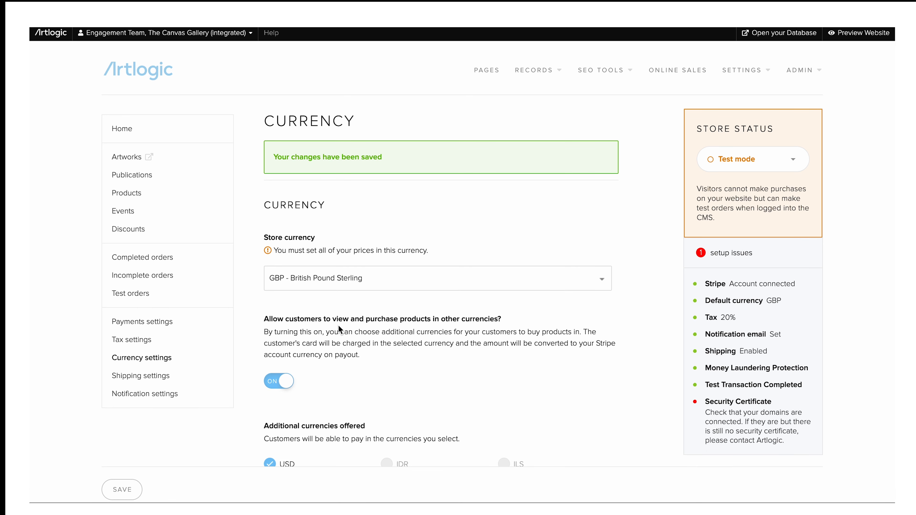
# Open the Blue Omen artwork record for editing, and turn on the customised tax rate for the "Untitled, 2019" artwork
pyautogui.click(143, 342)
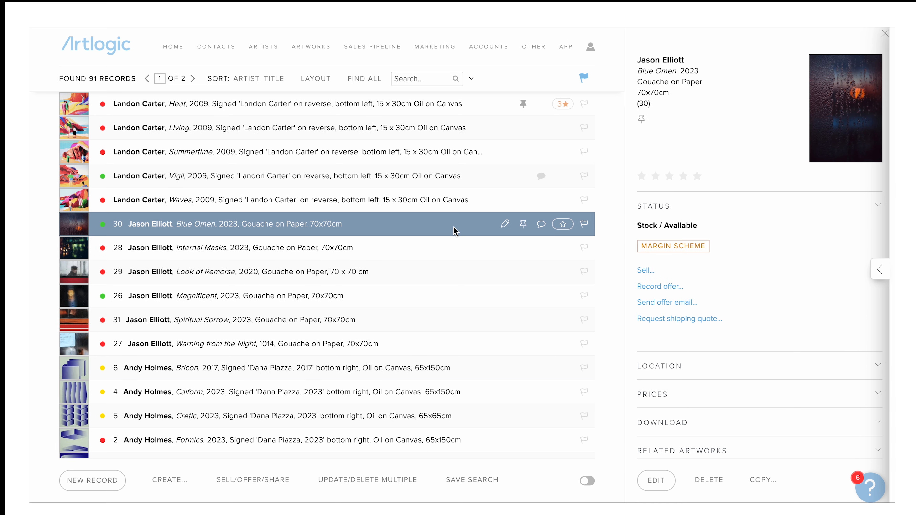
pyautogui.click(651, 483)
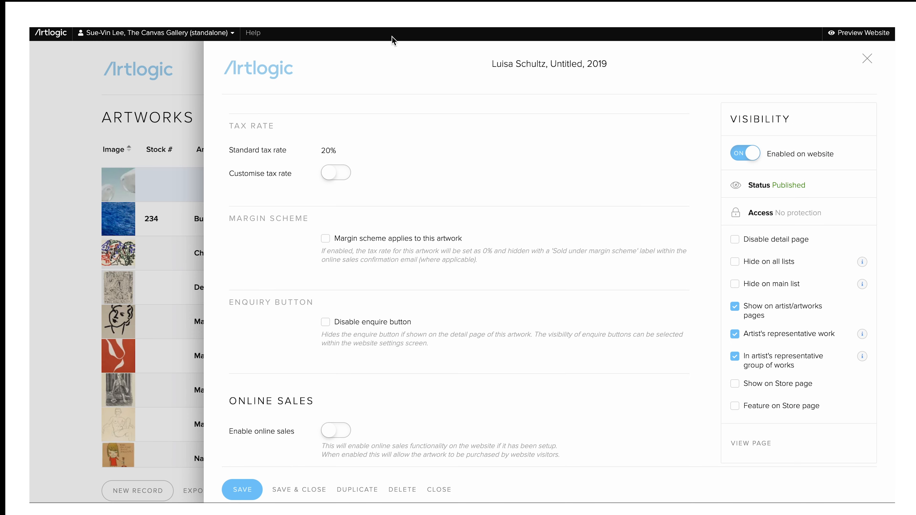
pyautogui.click(348, 176)
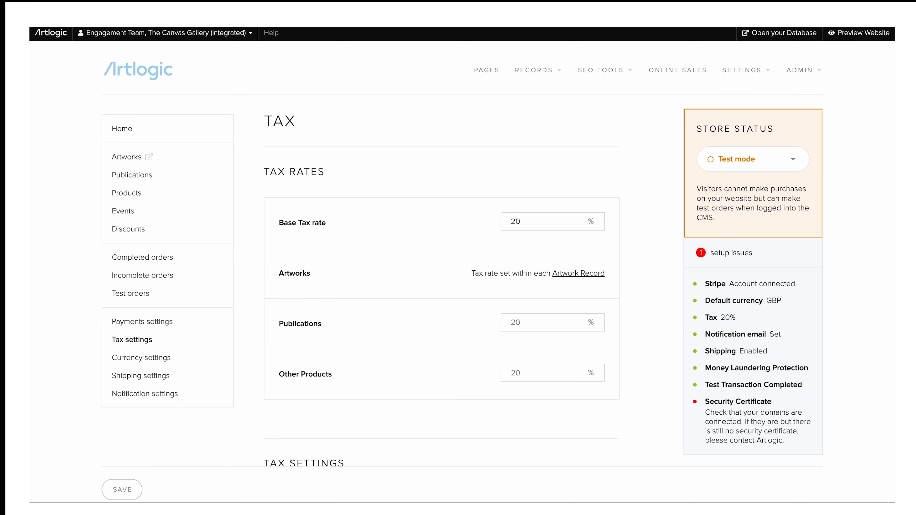
# In the store's tax settings, choose to include tax in the listed price and set the tax label to TAX
pyautogui.scroll(-8, 267, 288)
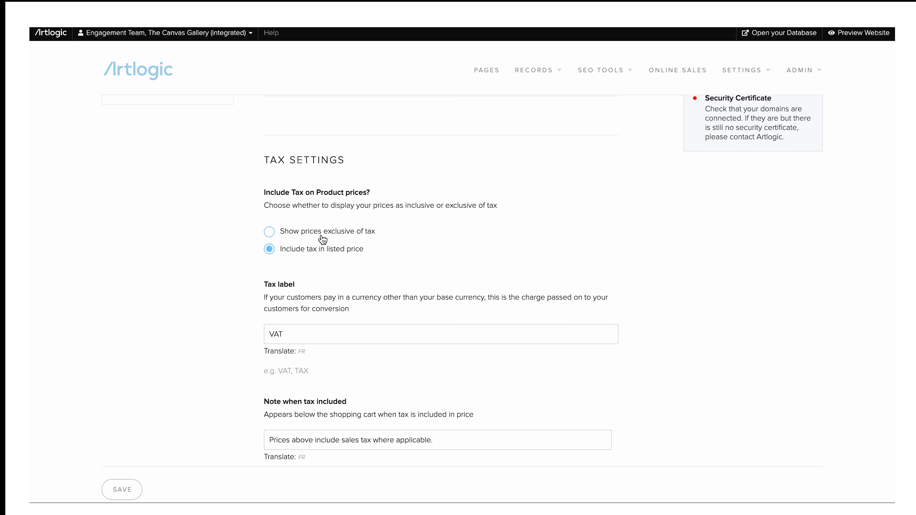
pyautogui.click(323, 232)
pyautogui.click(325, 249)
pyautogui.scroll(-1, 326, 252)
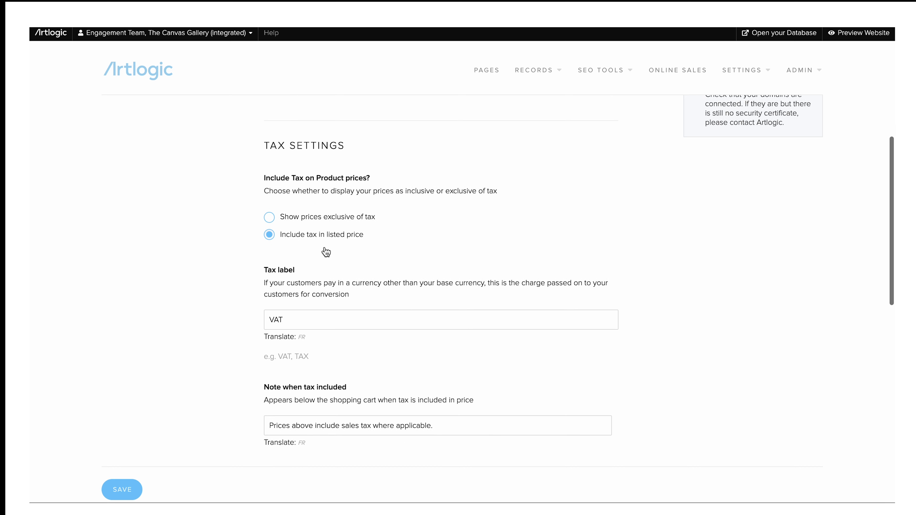
pyautogui.scroll(-2, 326, 252)
pyautogui.doubleClick(323, 255)
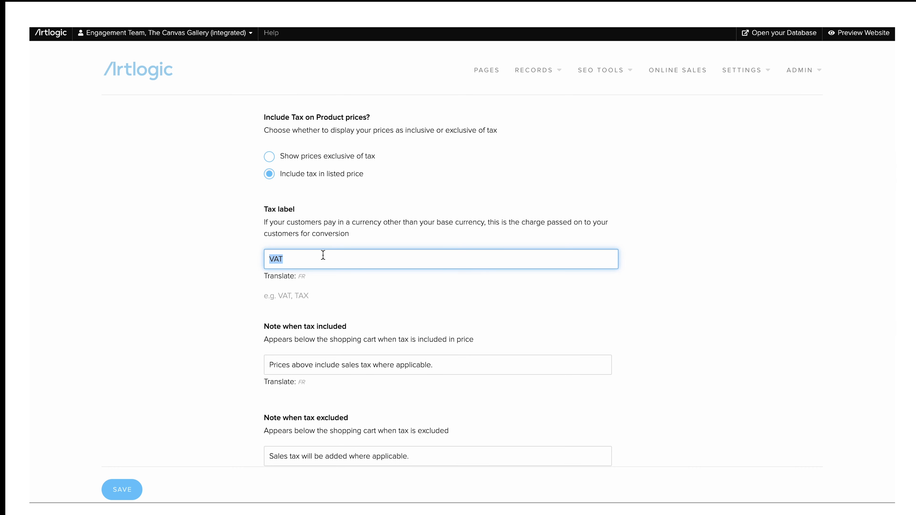
pyautogui.write('TAX')
# Enable automatic US/Canada tax rates and save the tax settings
pyautogui.scroll(-4, 353, 317)
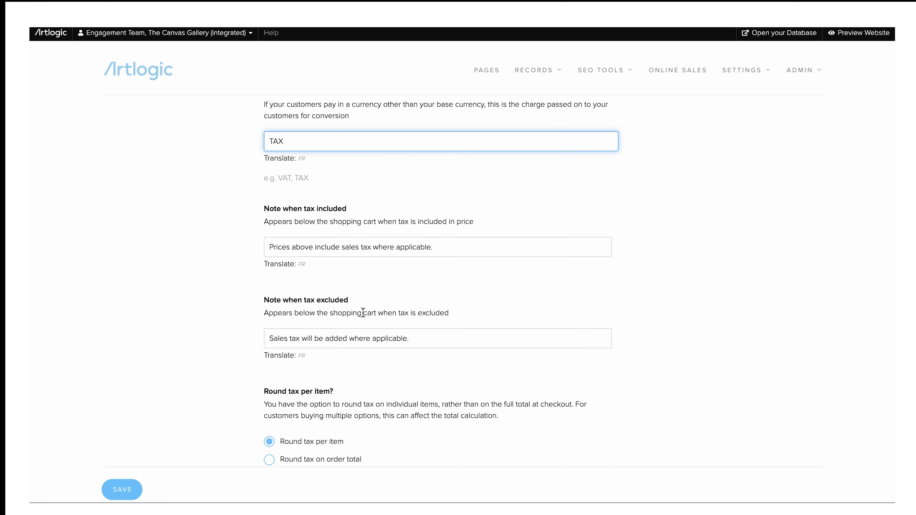
pyautogui.scroll(-5, 364, 311)
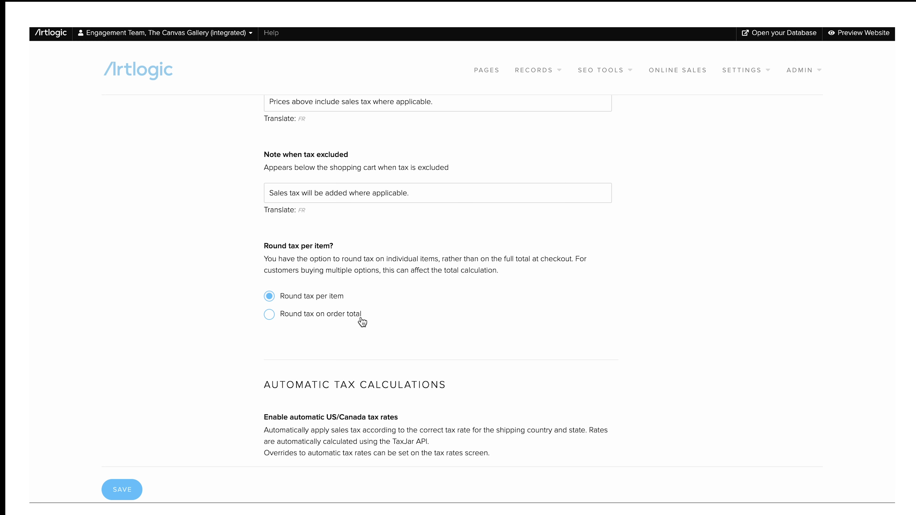
pyautogui.scroll(-8, 362, 321)
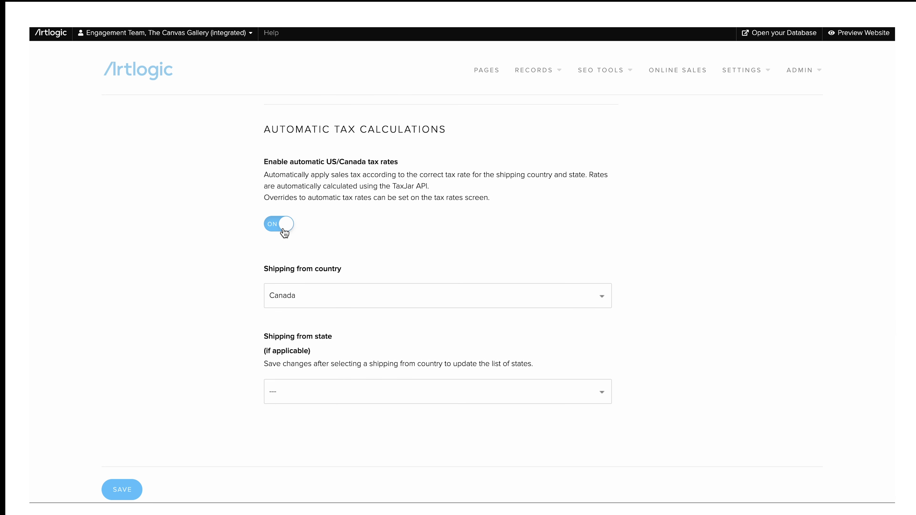
pyautogui.click(282, 226)
pyautogui.click(282, 227)
pyautogui.scroll(-1, 392, 251)
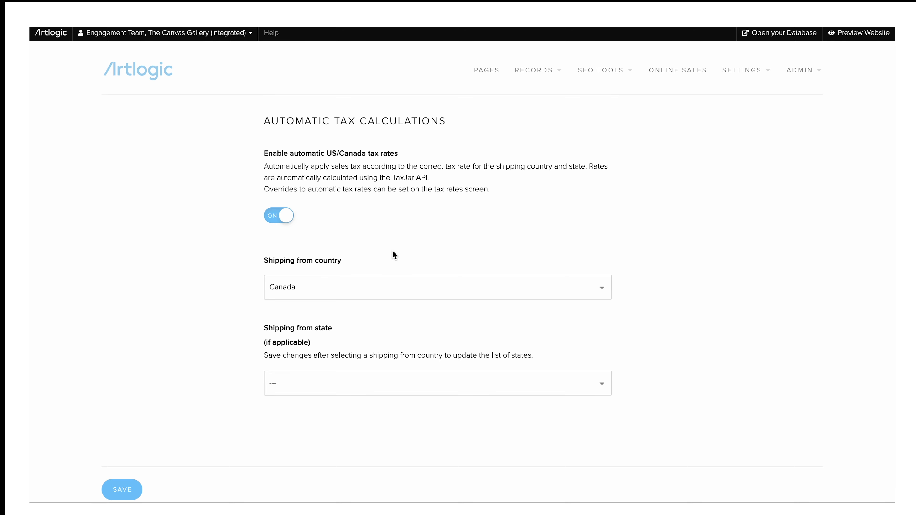
pyautogui.scroll(15, 392, 255)
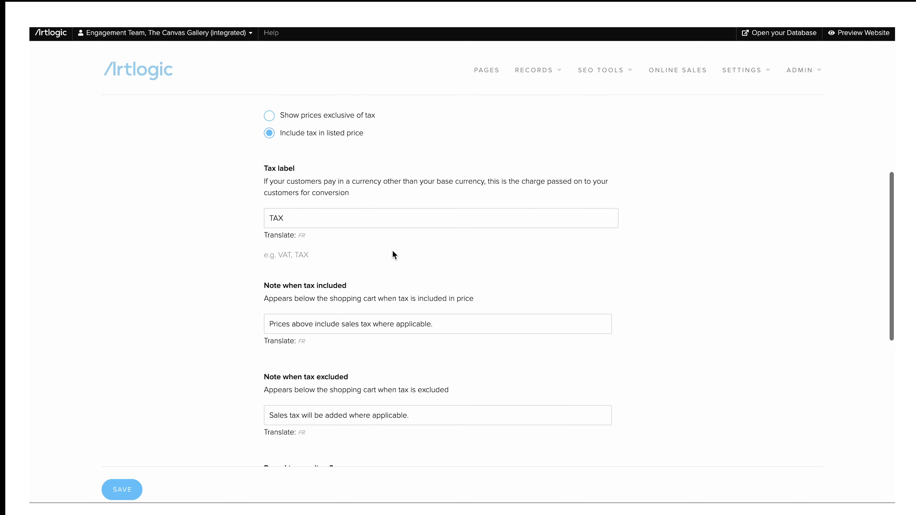
pyautogui.click(136, 491)
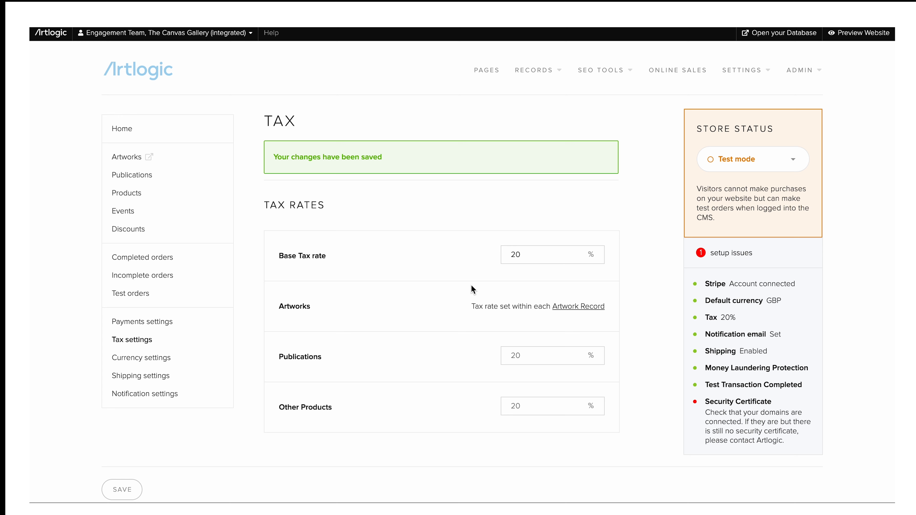
# In the notification settings, copy the Send to email address into the Reply to field and save the changes
pyautogui.click(174, 399)
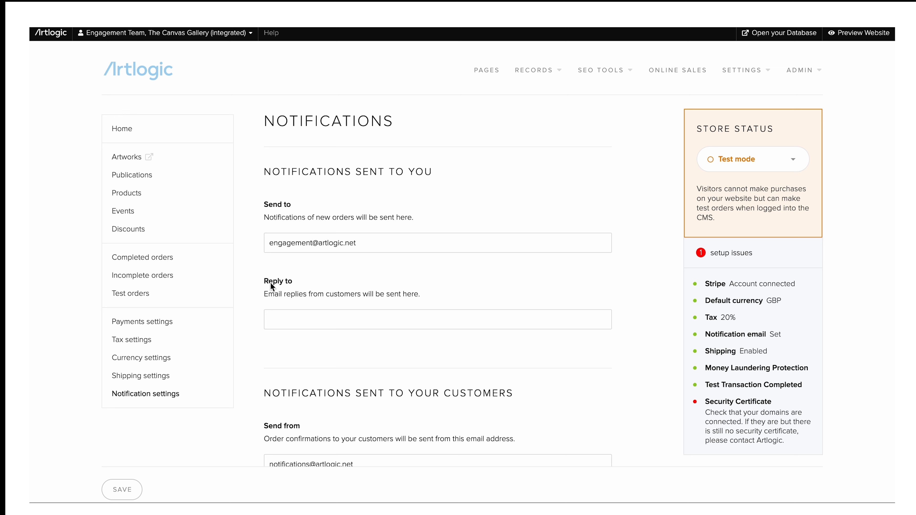
pyautogui.doubleClick(286, 244)
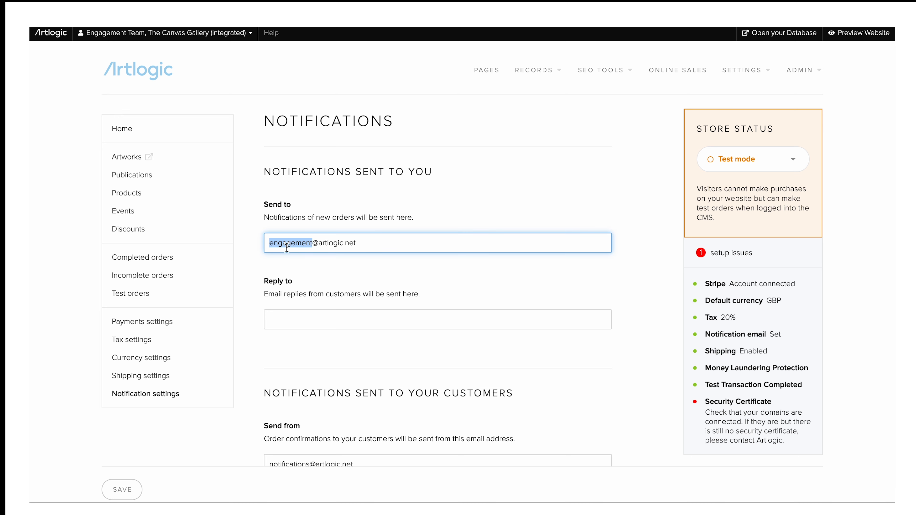
pyautogui.tripleClick(287, 244)
pyautogui.hotkey('ctrl', 'c')
pyautogui.click(336, 324)
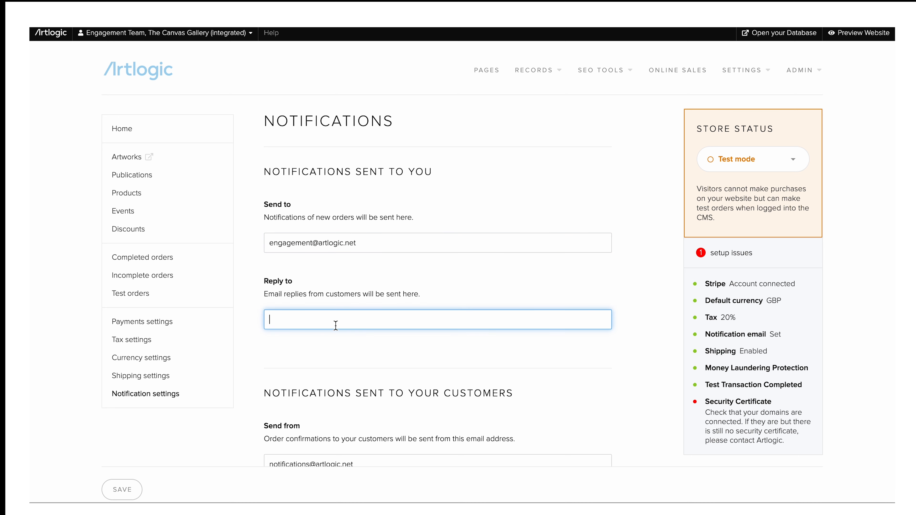
pyautogui.hotkey('ctrl', 'v')
pyautogui.scroll(-8, 336, 325)
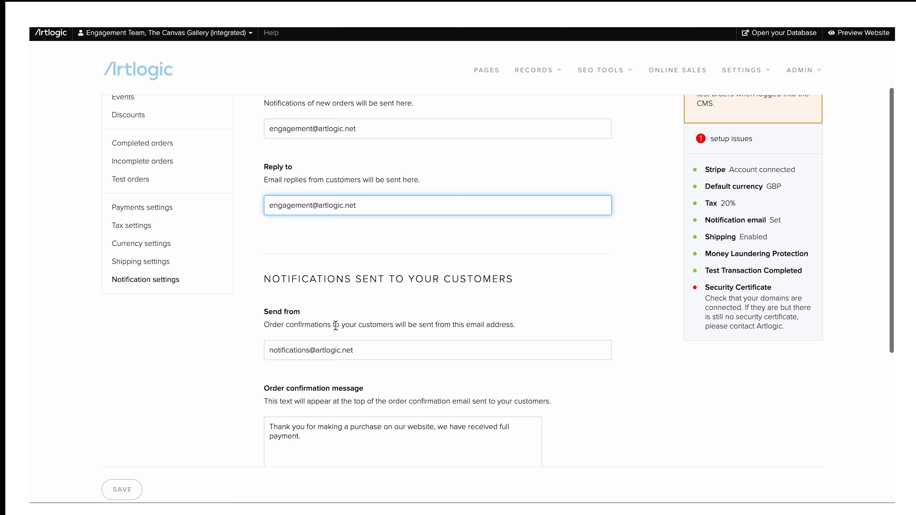
pyautogui.scroll(-1, 336, 323)
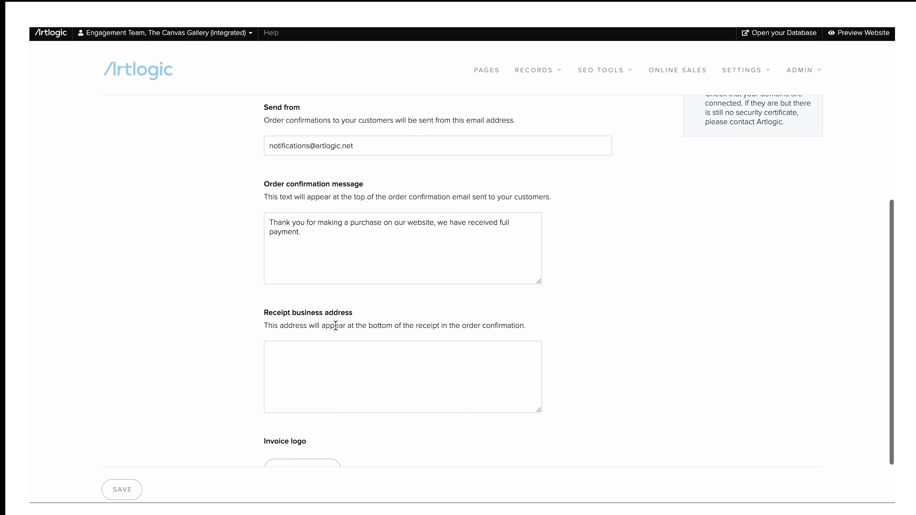
pyautogui.click(134, 494)
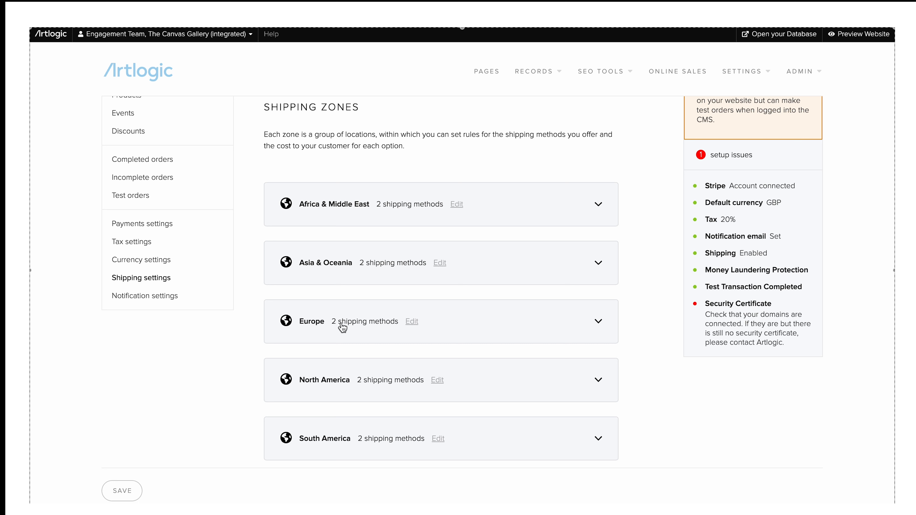
# Examine the Courier and Standard shipping methods of the Africa & Middle East zone, including their weight ranges and prices
pyautogui.click(562, 212)
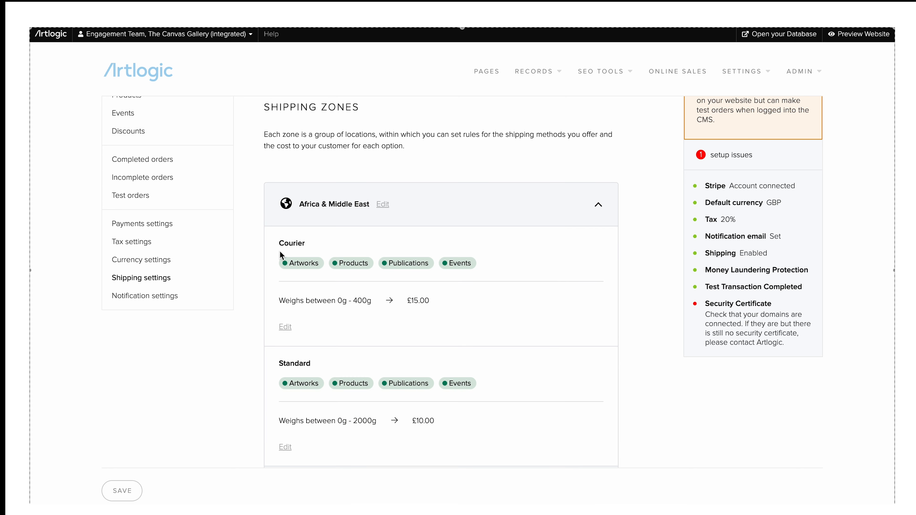
pyautogui.moveTo(280, 252); pyautogui.dragTo(318, 243)
pyautogui.moveTo(272, 365); pyautogui.dragTo(338, 368)
pyautogui.click(544, 370)
pyautogui.moveTo(280, 300); pyautogui.dragTo(457, 305)
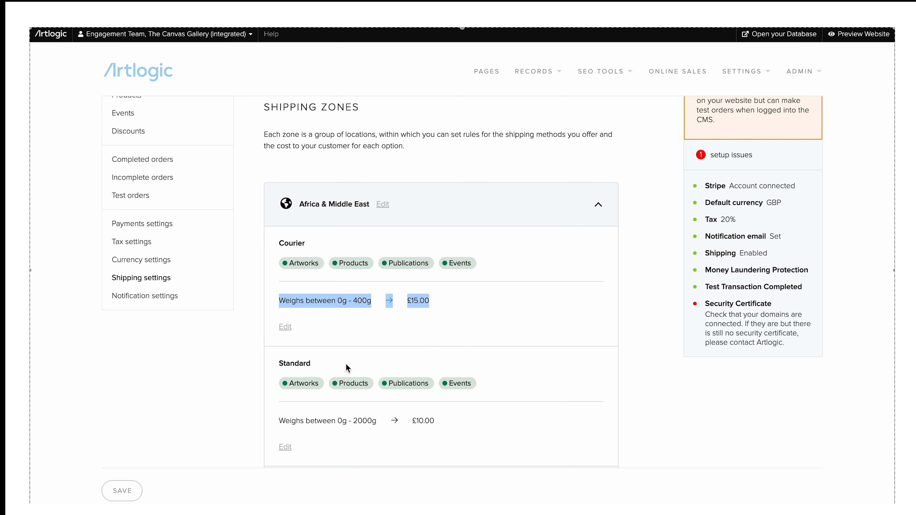
pyautogui.moveTo(276, 421); pyautogui.dragTo(480, 424)
pyautogui.click(608, 306)
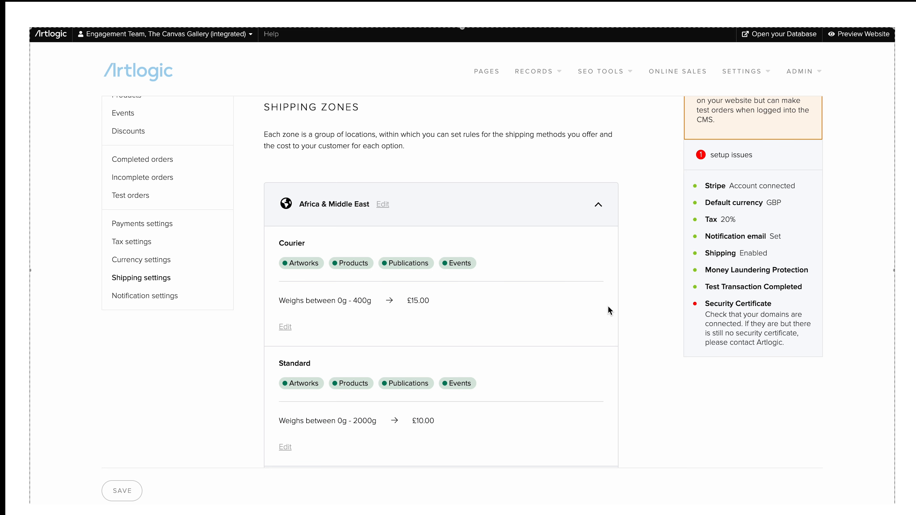
# Create a new shipping zone and name it Europe
pyautogui.scroll(-15, 607, 307)
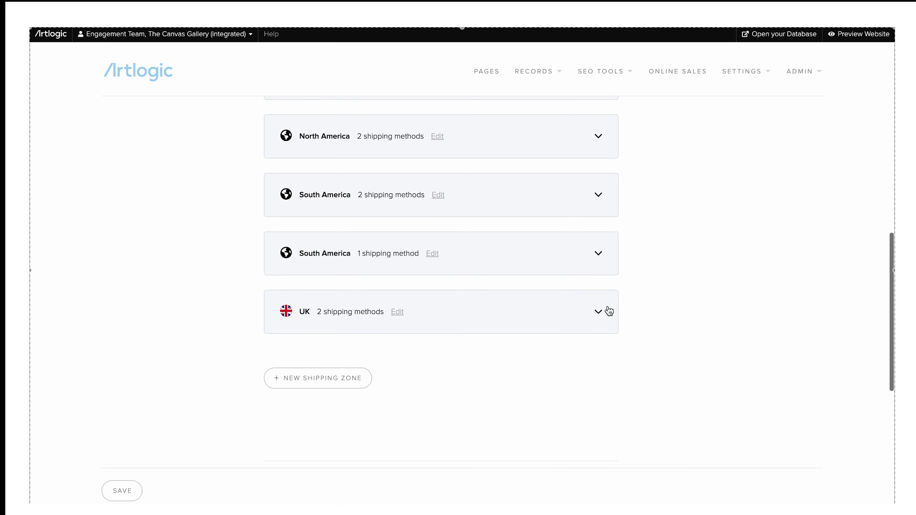
pyautogui.click(351, 385)
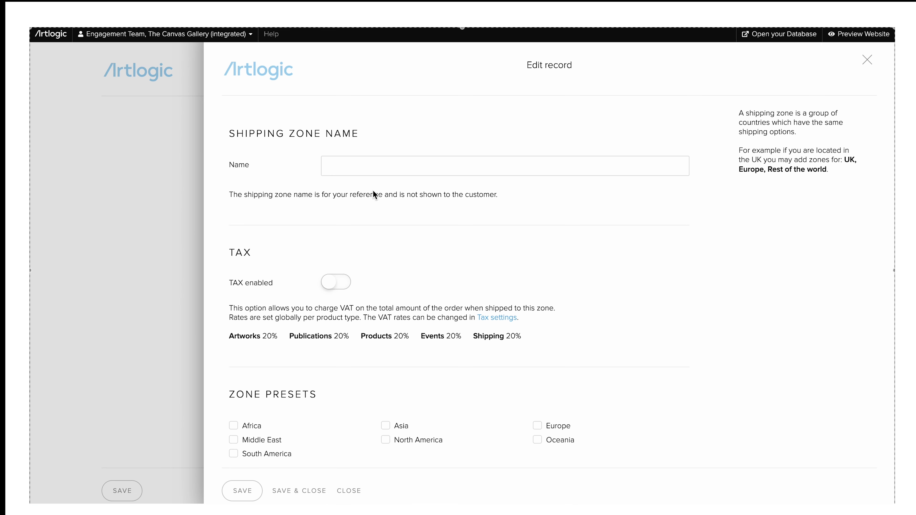
pyautogui.click(381, 168)
pyautogui.write('Europe')
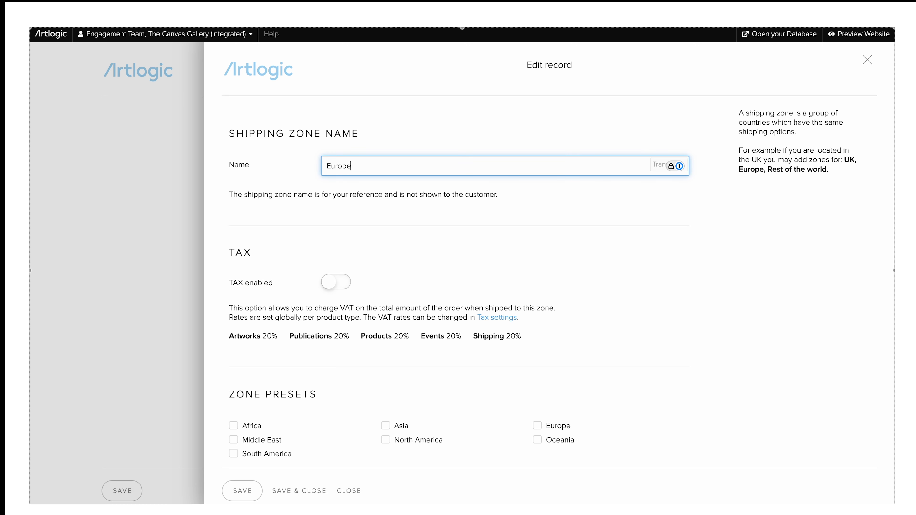
pyautogui.click(522, 257)
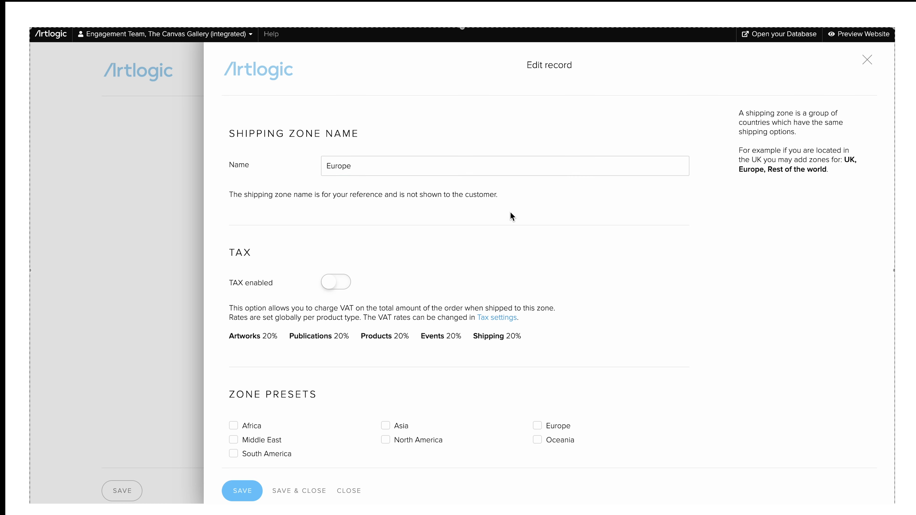
# Apply the Europe zone preset to select the countries of the new shipping zone
pyautogui.click(345, 287)
pyautogui.click(344, 286)
pyautogui.scroll(-6, 447, 286)
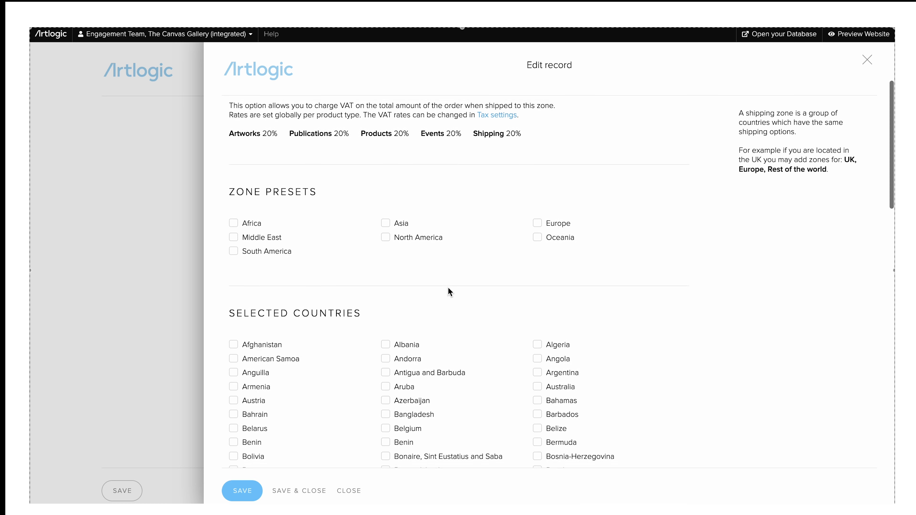
pyautogui.click(554, 216)
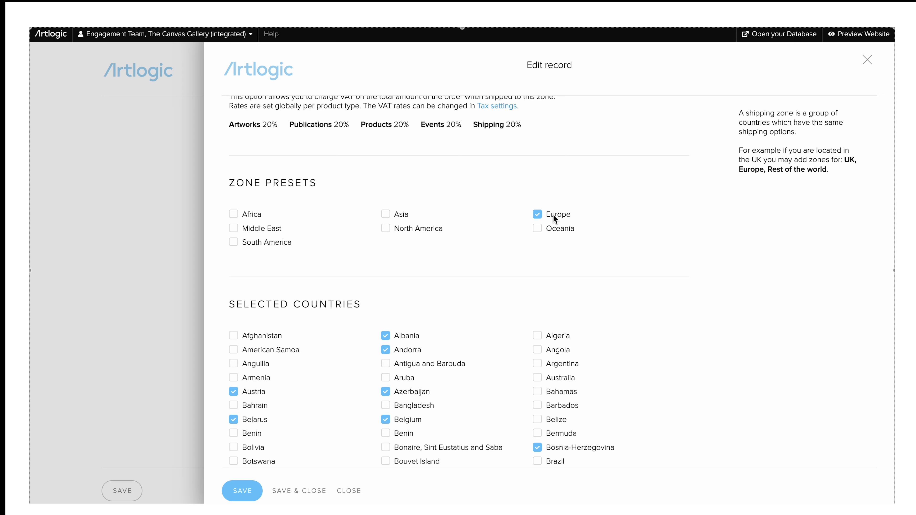
pyautogui.scroll(-4, 553, 214)
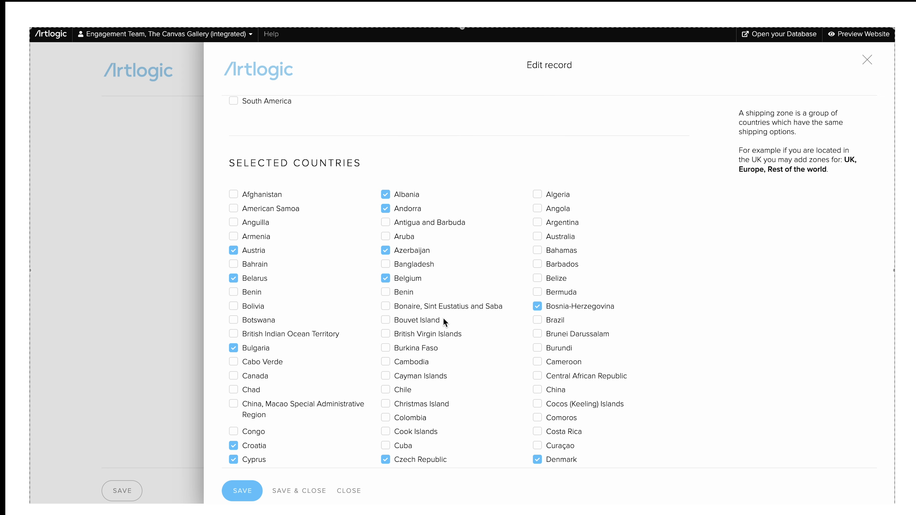
# Clear the Europe preset, select Belarus and Bulgaria individually as the zone's countries, and save and close the zone
pyautogui.scroll(4, 505, 314)
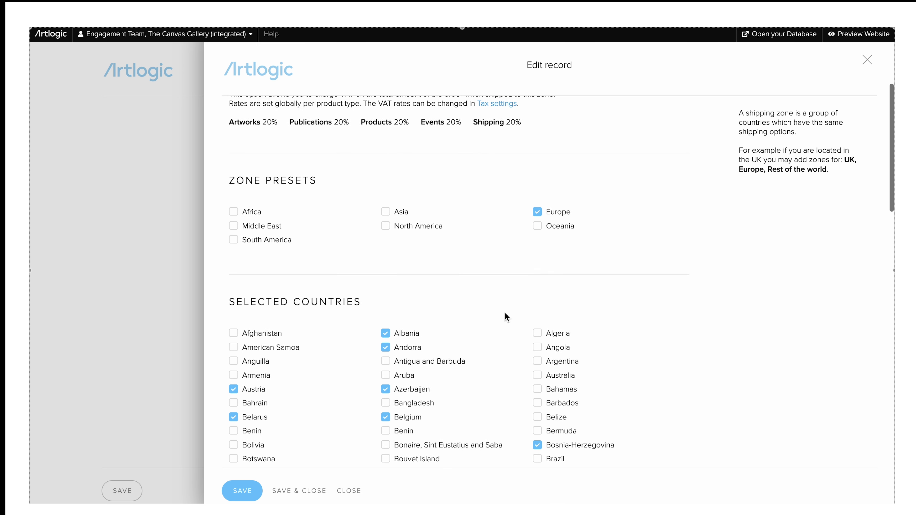
pyautogui.click(563, 211)
pyautogui.scroll(-3, 446, 317)
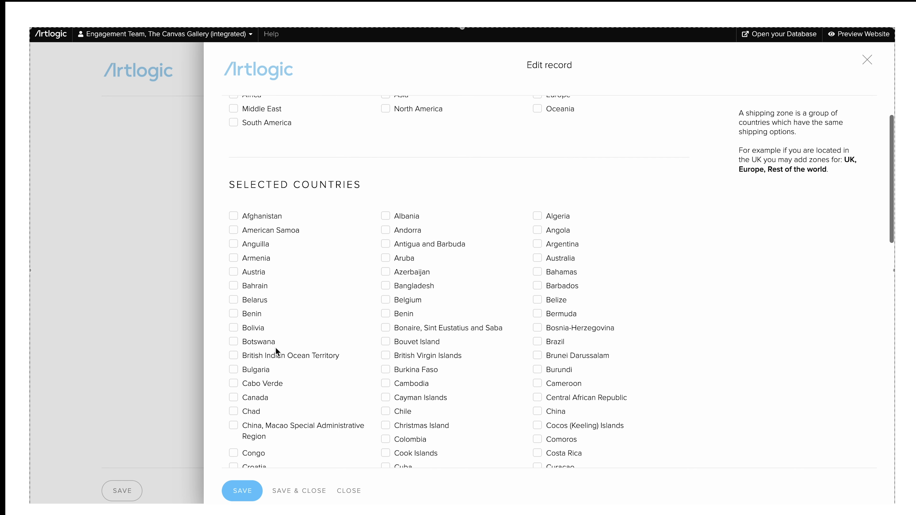
pyautogui.click(262, 369)
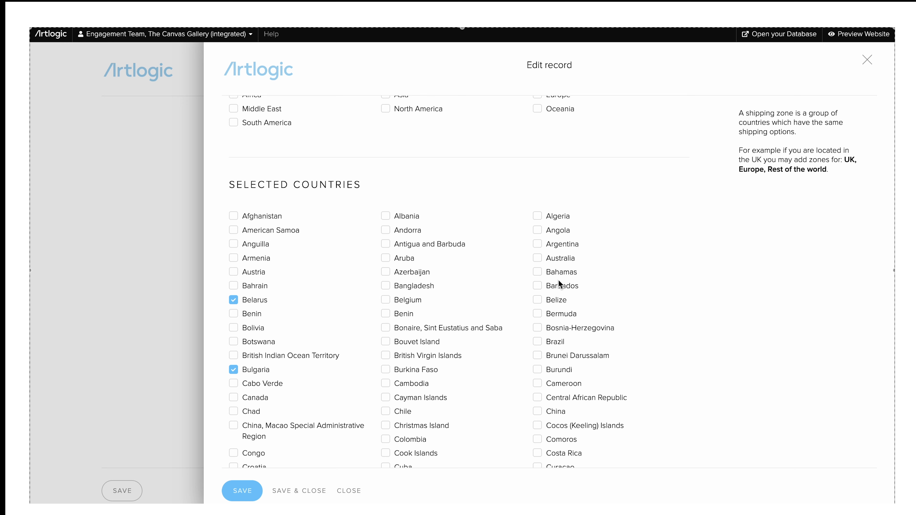
pyautogui.click(247, 490)
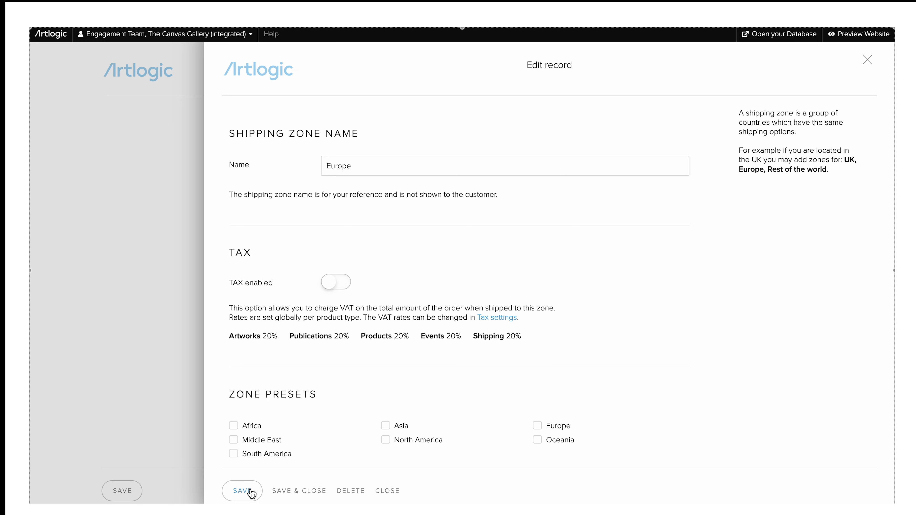
pyautogui.click(164, 419)
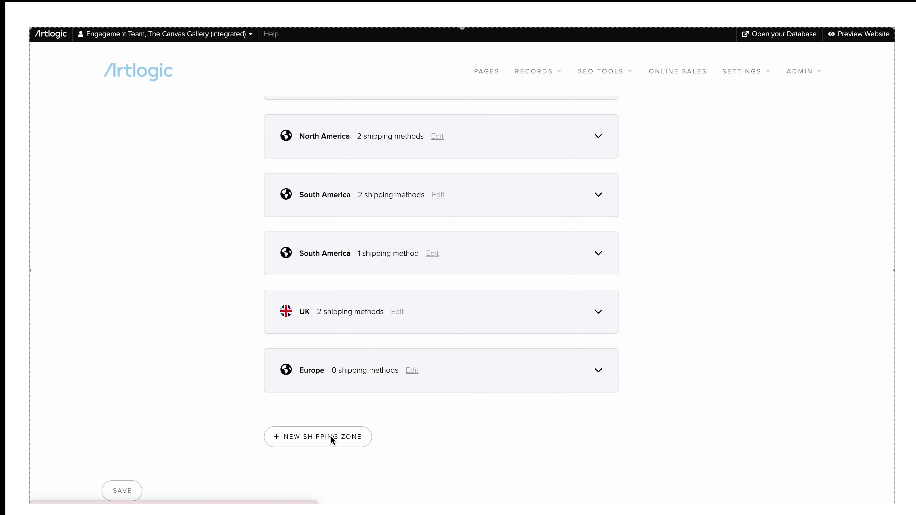
# Add a new shipping method to the newly created Europe zone and name it Courier
pyautogui.click(449, 371)
pyautogui.scroll(-2, 450, 370)
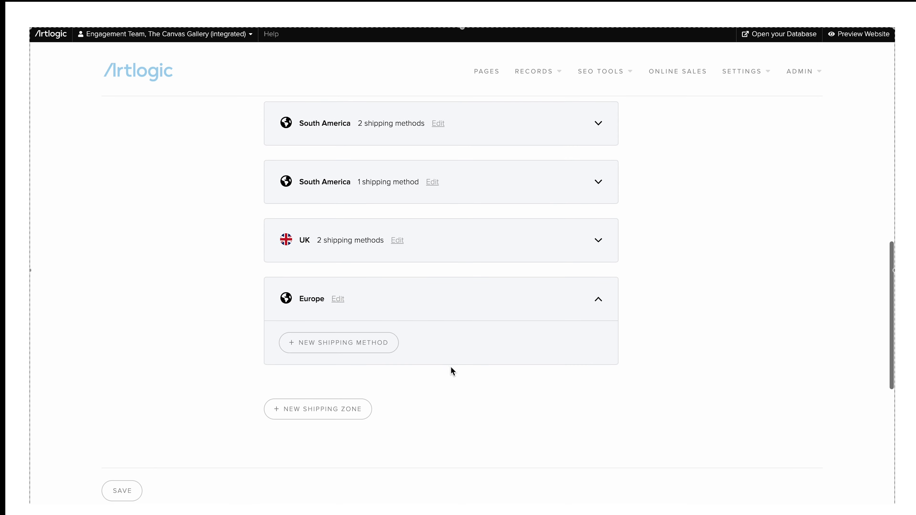
pyautogui.click(368, 345)
pyautogui.click(380, 169)
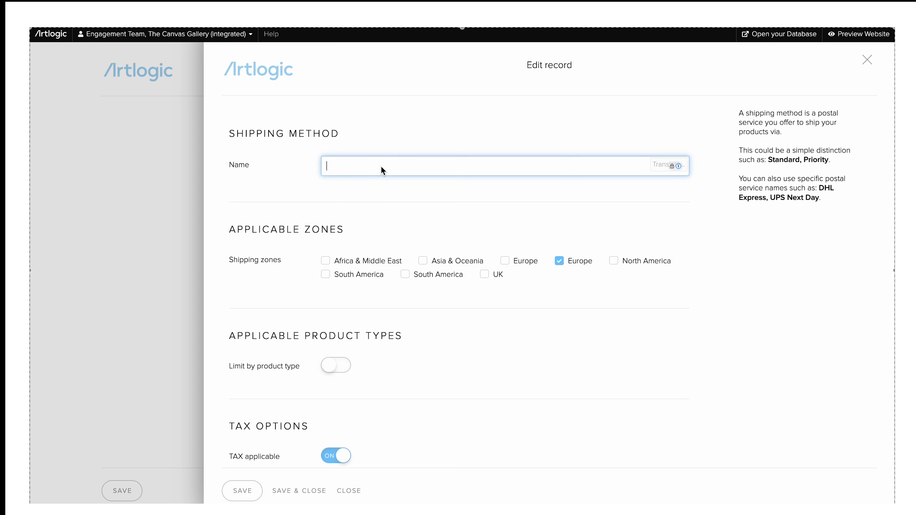
pyautogui.write('X')
pyautogui.write('urier')
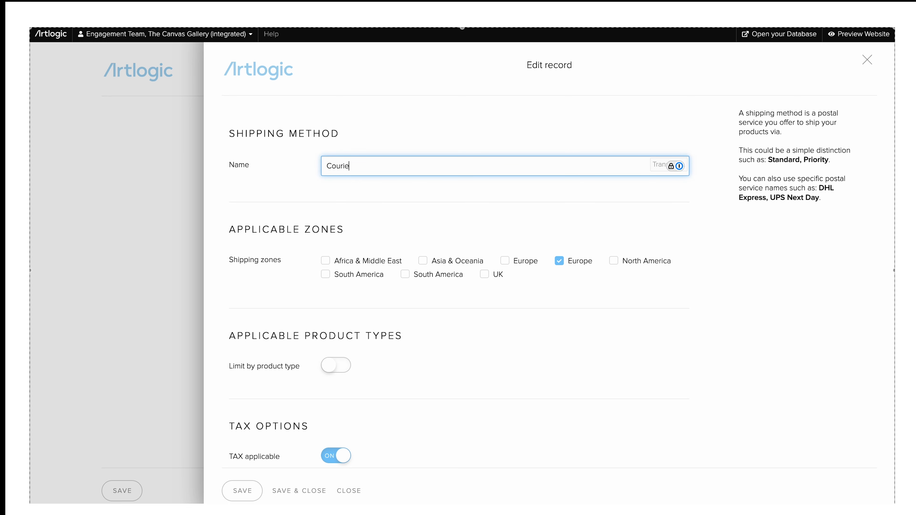
pyautogui.click(452, 226)
# Limit the shipping method to the Artworks, Products and Publications product types and save it
pyautogui.scroll(-4, 451, 227)
pyautogui.click(341, 220)
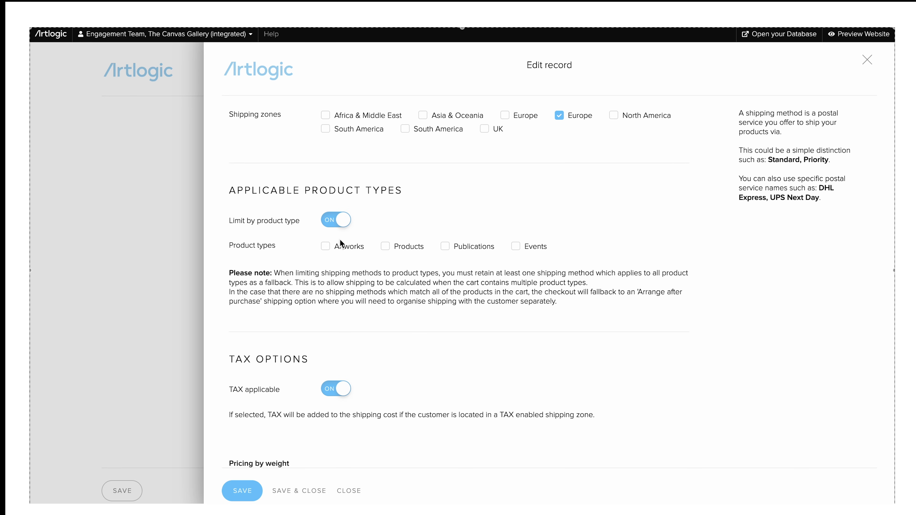
pyautogui.click(346, 246)
pyautogui.click(388, 246)
pyautogui.click(465, 247)
pyautogui.click(243, 491)
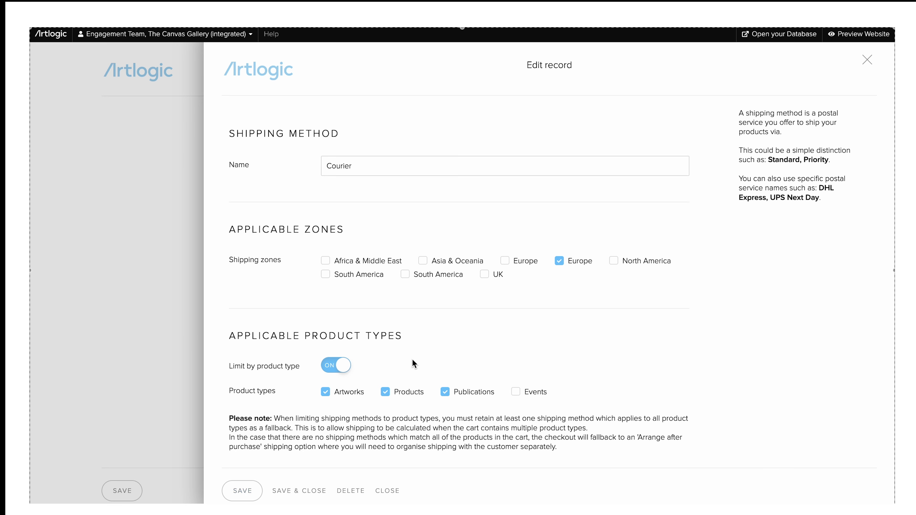
# Price the Courier method at £15 for weights from 0 to 400 g, consult an artwork's packing details, and save
pyautogui.scroll(-8, 412, 364)
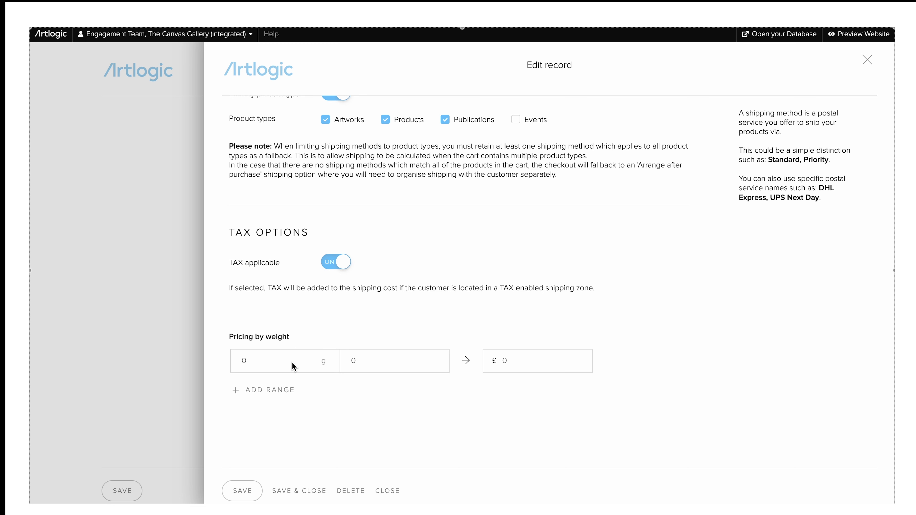
pyautogui.click(385, 362)
pyautogui.write('400')
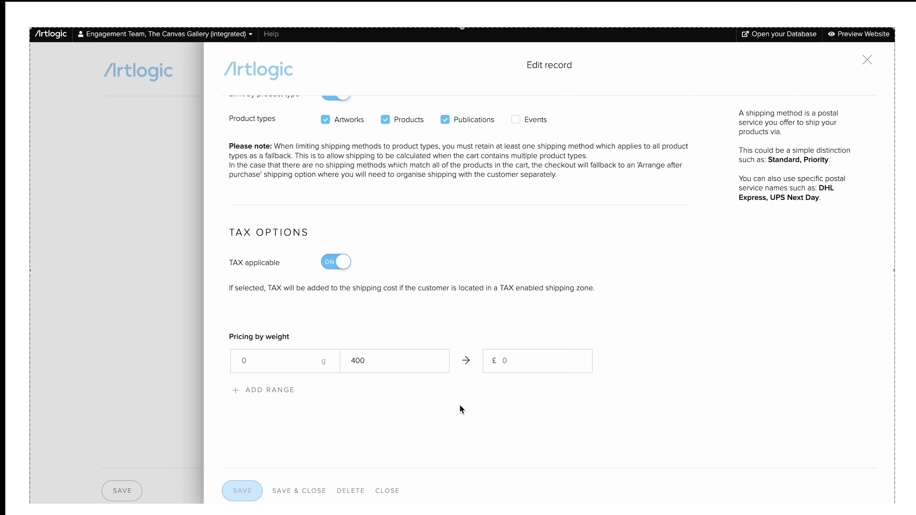
pyautogui.click(540, 364)
pyautogui.write('15')
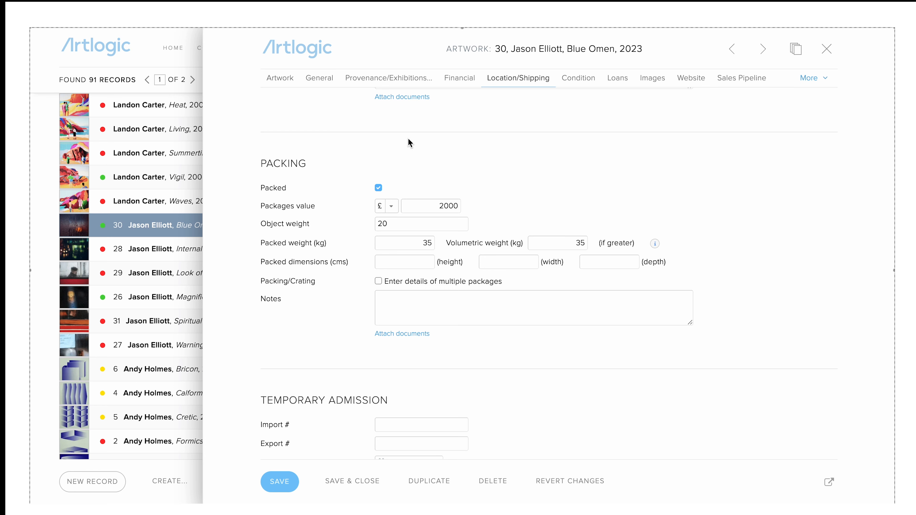
pyautogui.moveTo(257, 164); pyautogui.dragTo(321, 166)
pyautogui.click(335, 166)
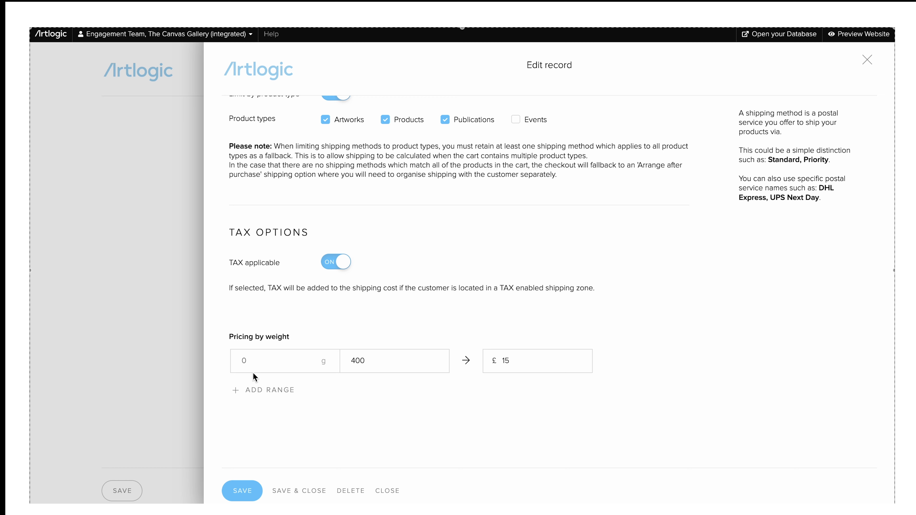
pyautogui.click(248, 494)
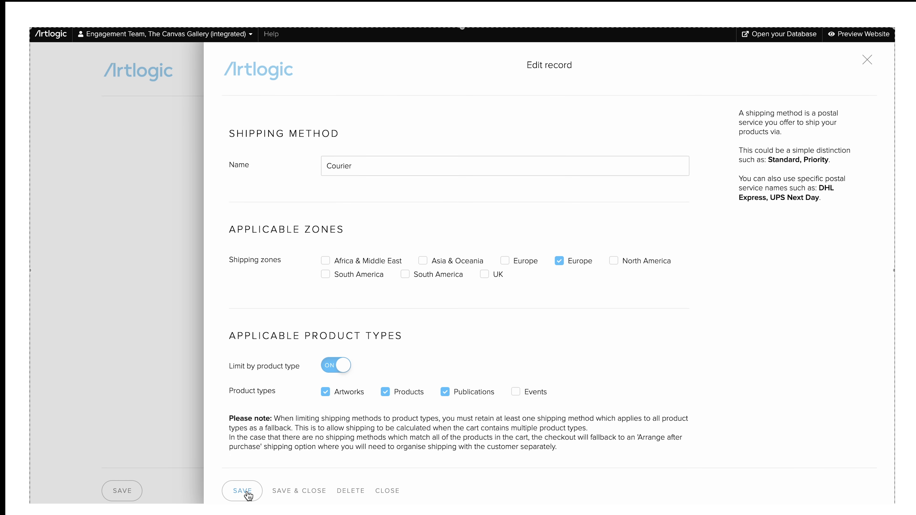
# Rename the Courier shipping method to "arrange after purchase"
pyautogui.click(370, 164)
pyautogui.doubleClick(370, 165)
pyautogui.write('a')
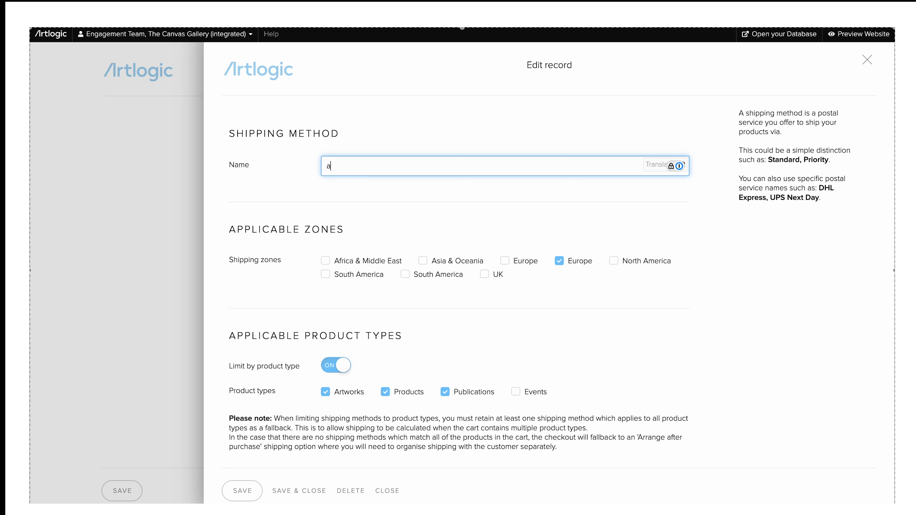
pyautogui.write('rrange after purchase')
# Set the weight range's upper limit to 0 g and its price to £0, and save and close the shipping method
pyautogui.scroll(-7, 412, 239)
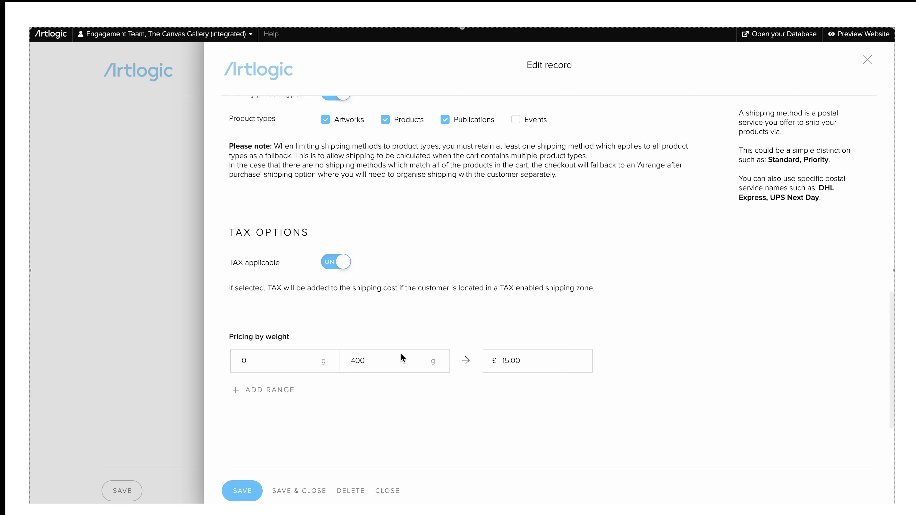
pyautogui.doubleClick(383, 362)
pyautogui.write('0')
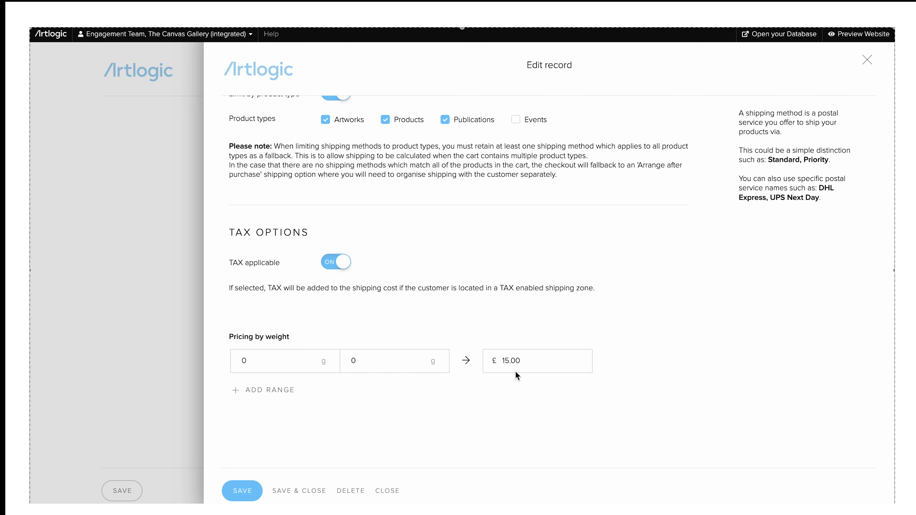
pyautogui.doubleClick(526, 368)
pyautogui.write('0')
pyautogui.click(242, 492)
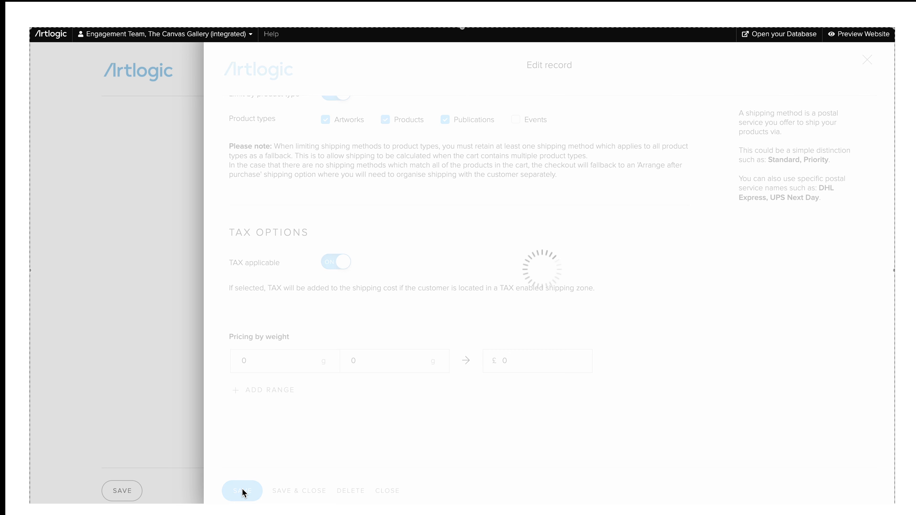
pyautogui.click(148, 411)
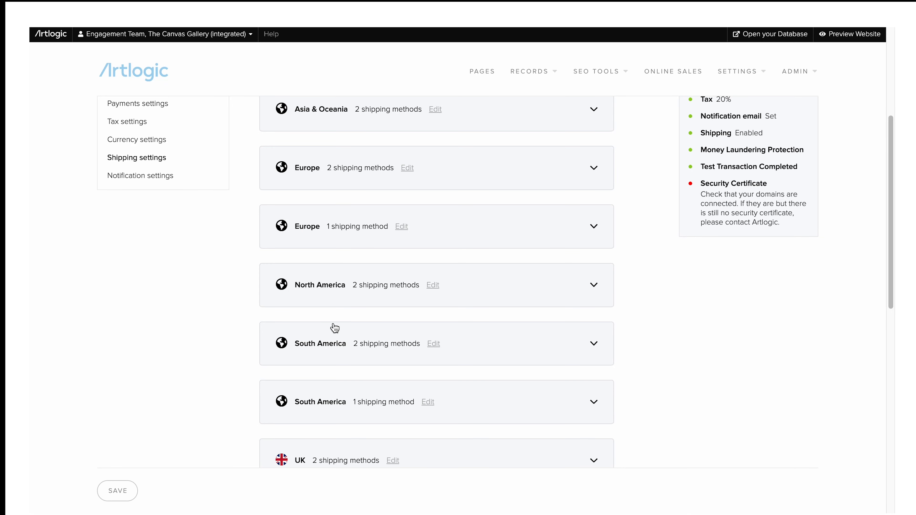
# Try the non-matching address option, restore the requirement that shipping and billing addresses must match, and save the shipping settings
pyautogui.scroll(-8, 335, 327)
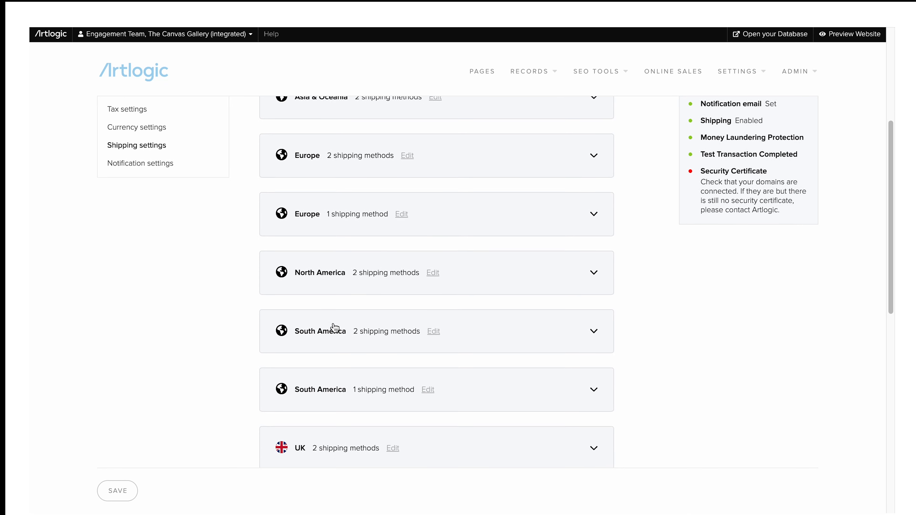
pyautogui.scroll(-6, 335, 328)
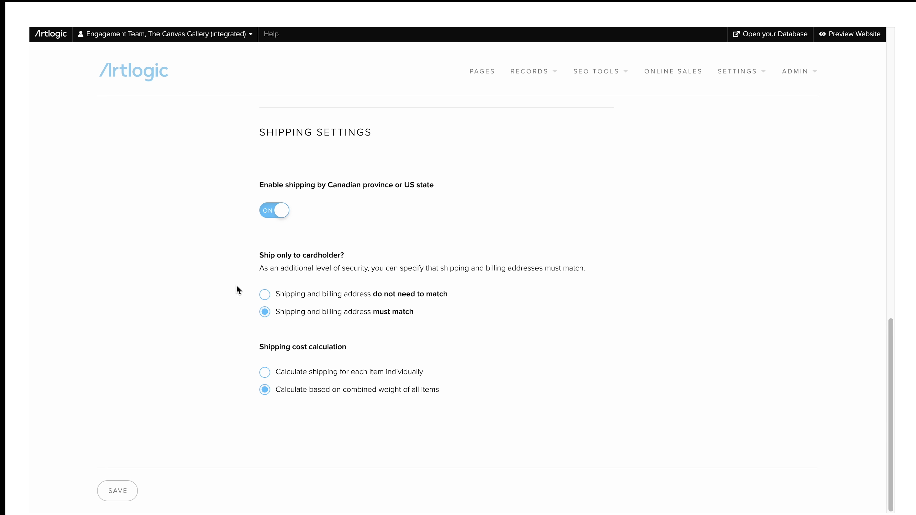
pyautogui.click(264, 294)
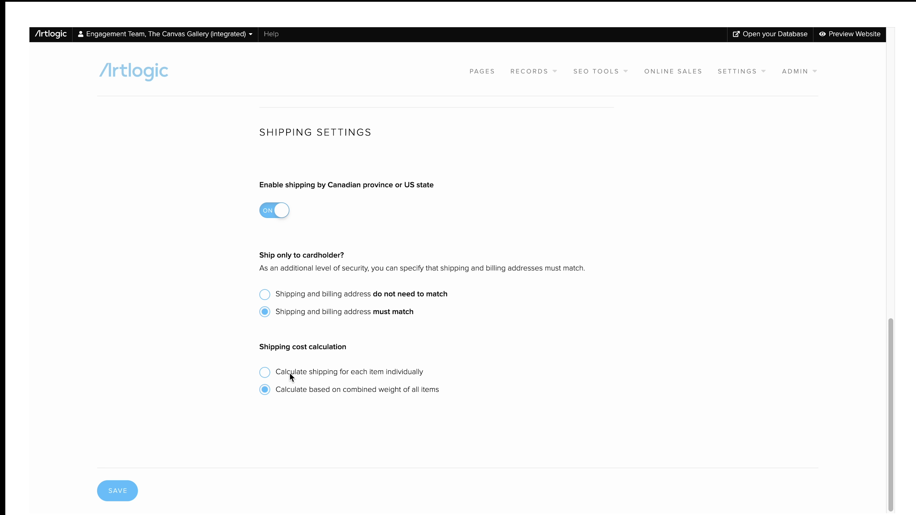
pyautogui.click(129, 492)
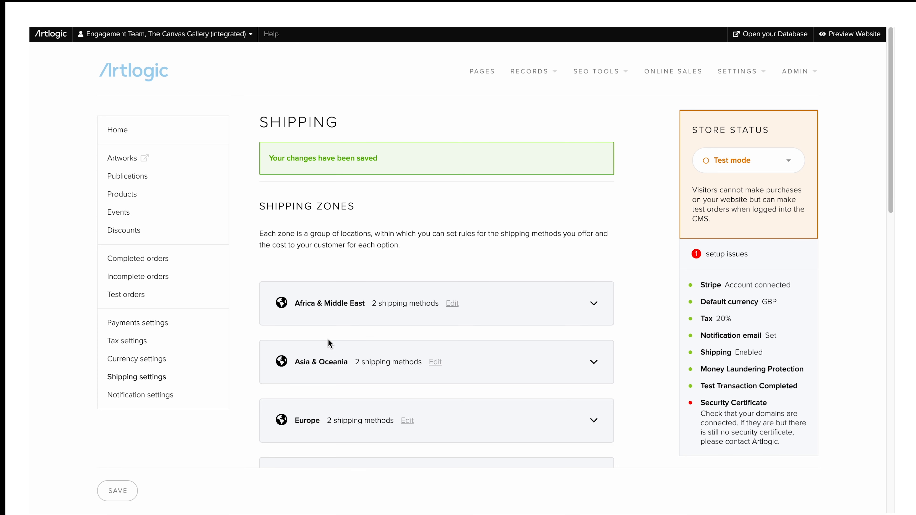
# In the payments settings, enable the AMLD5 anti money-laundering checks and review their currency and threshold
pyautogui.click(124, 330)
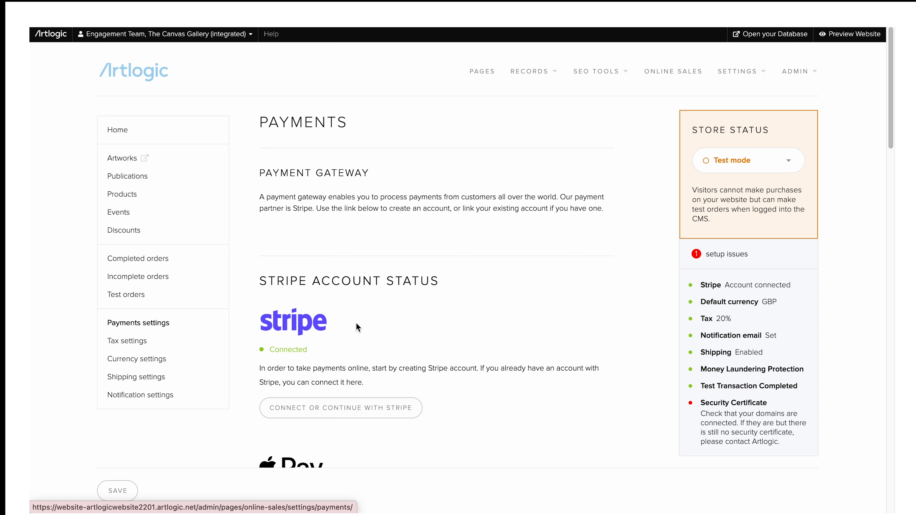
pyautogui.scroll(-15, 356, 326)
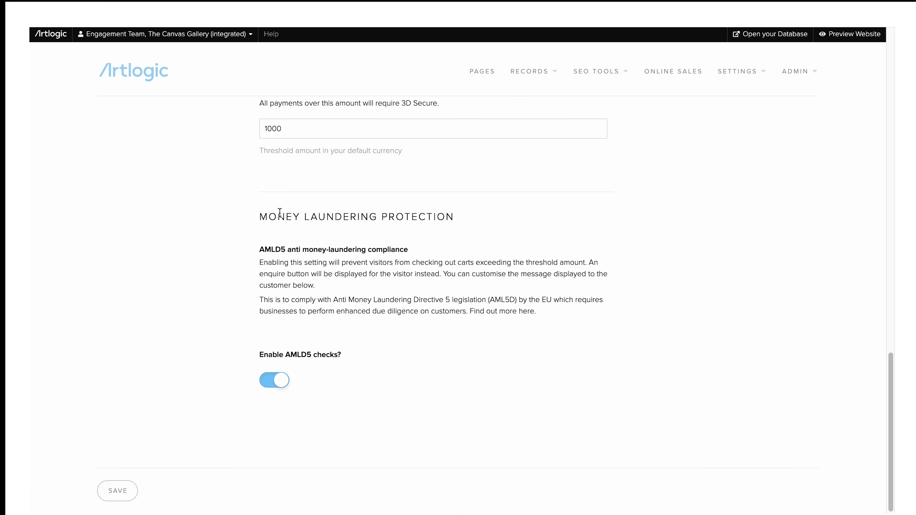
pyautogui.click(282, 378)
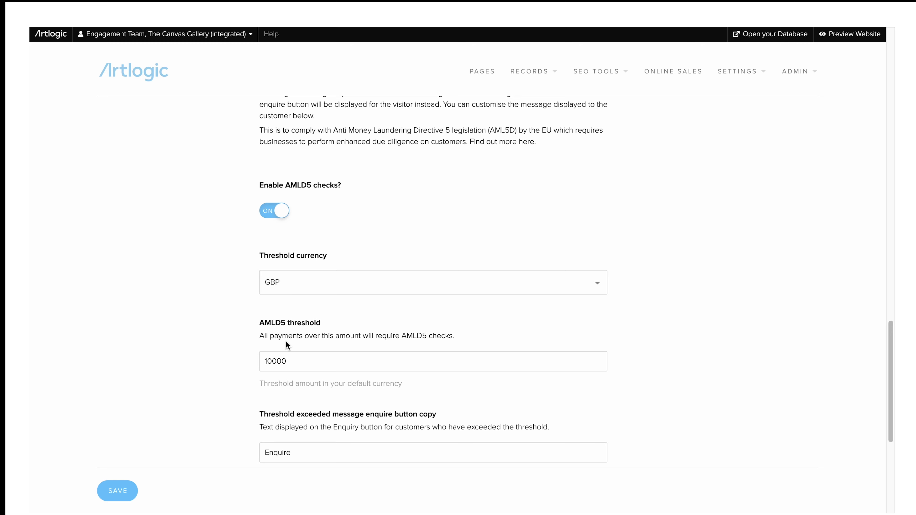
pyautogui.scroll(15, 285, 344)
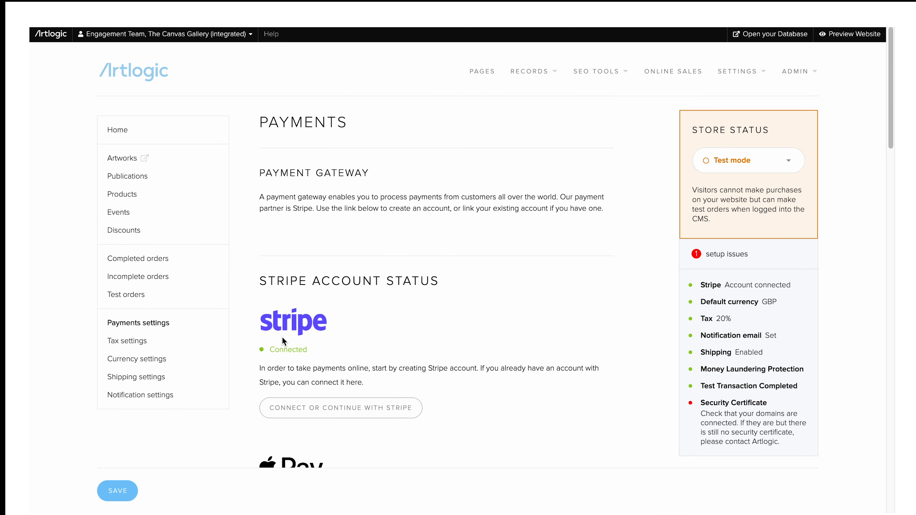
# Set the store status to Test mode and review the website's shopping cart and the Stripe and Apple Pay options
pyautogui.click(769, 154)
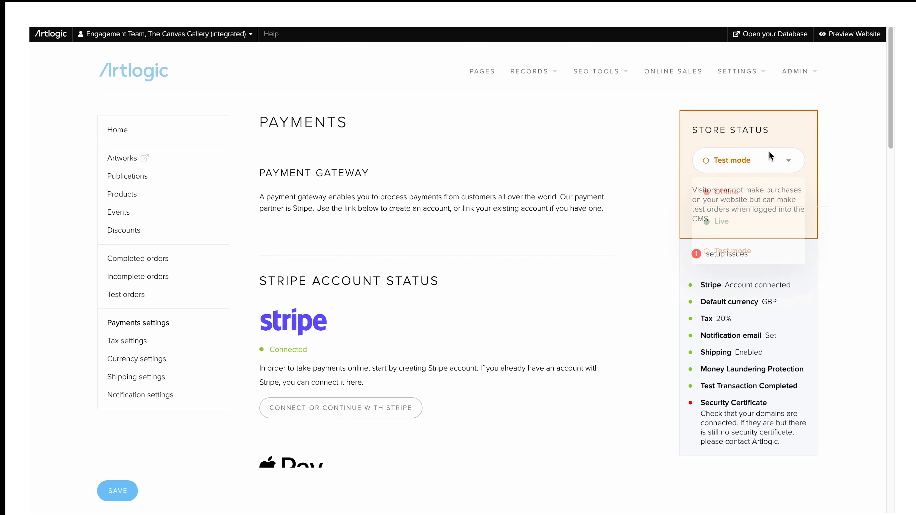
pyautogui.click(773, 251)
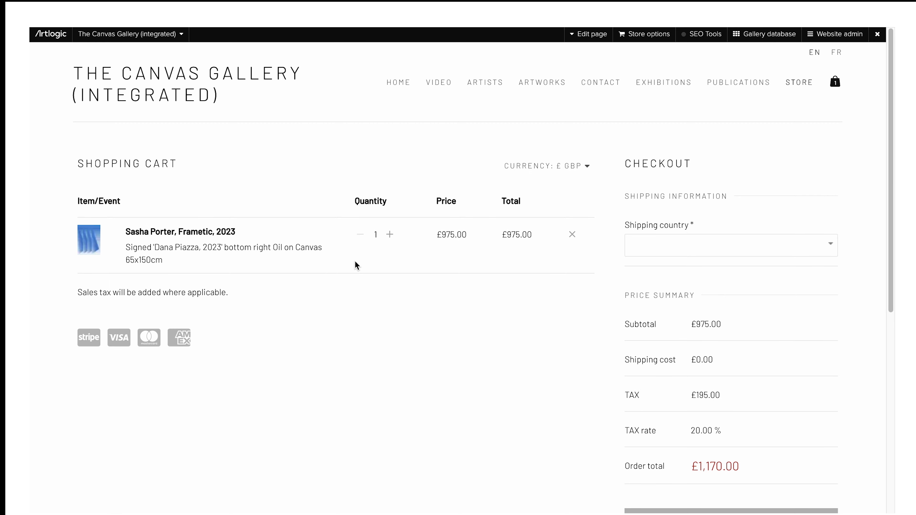
pyautogui.scroll(-3, 669, 246)
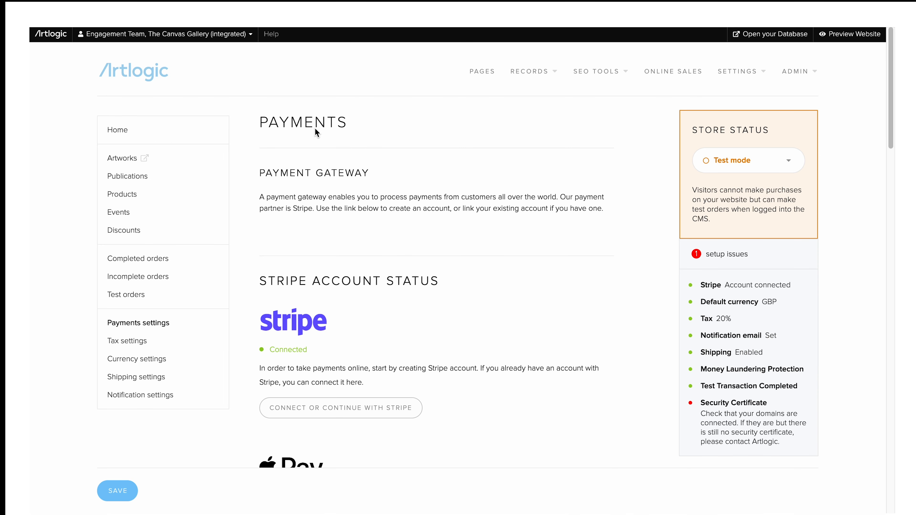
pyautogui.scroll(-6, 493, 206)
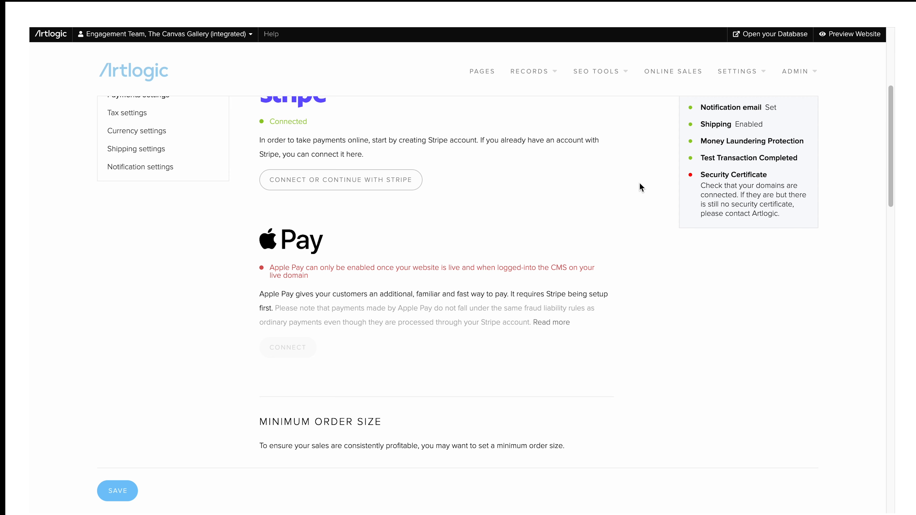
pyautogui.scroll(5, 640, 185)
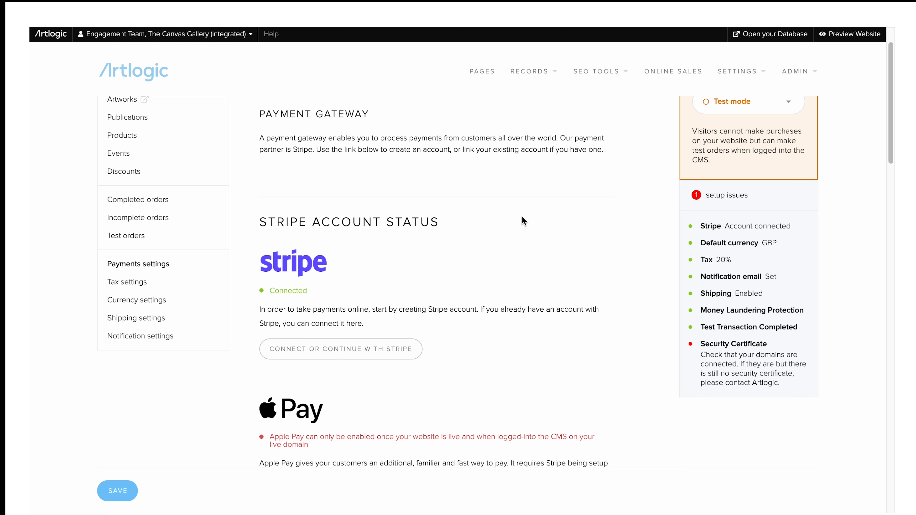
# View the completed, test and incomplete store orders, leaving the payments settings without saving
pyautogui.click(119, 202)
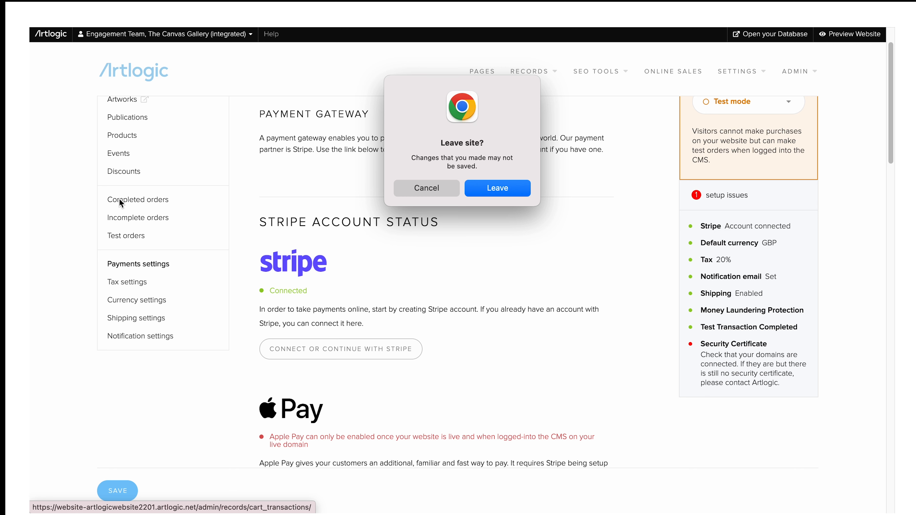
pyautogui.click(491, 192)
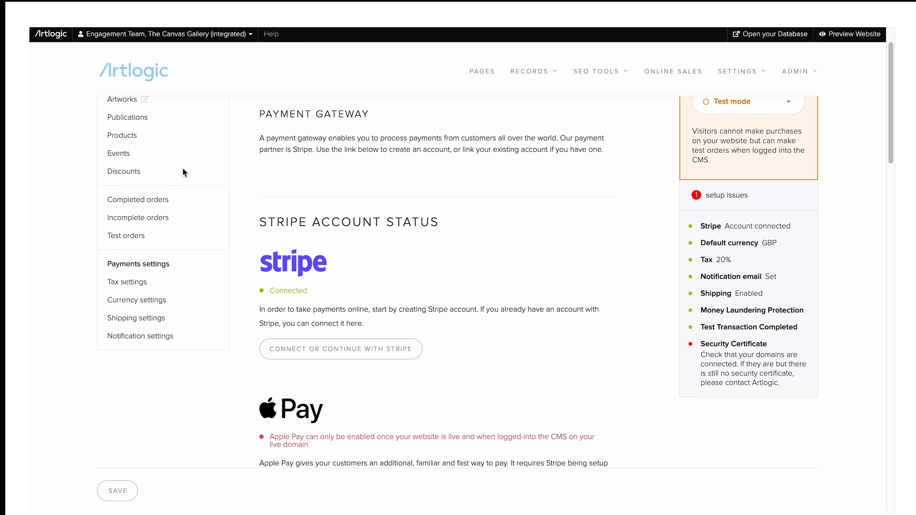
pyautogui.click(142, 237)
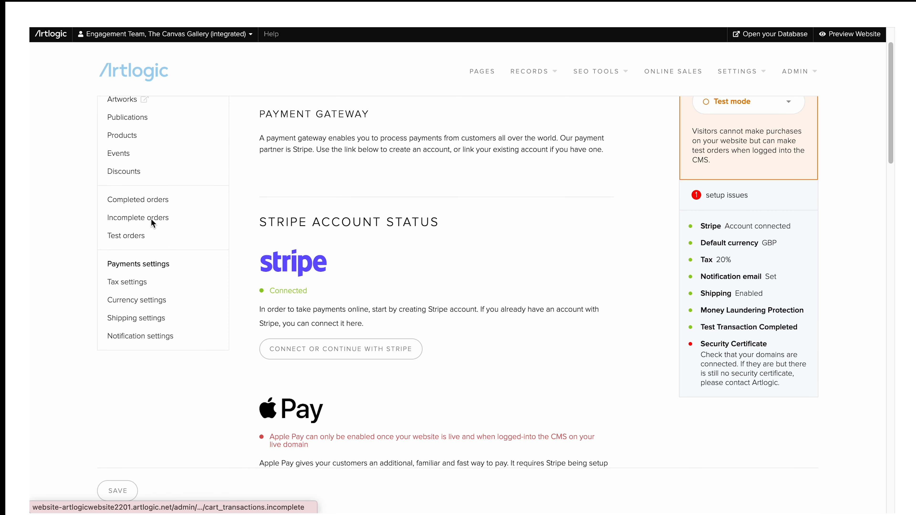
pyautogui.click(157, 217)
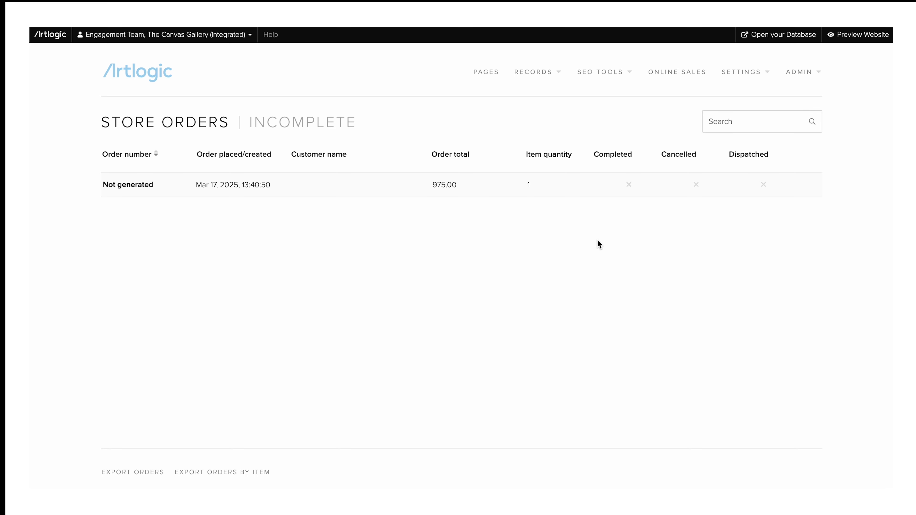
pyautogui.moveTo(670, 178)
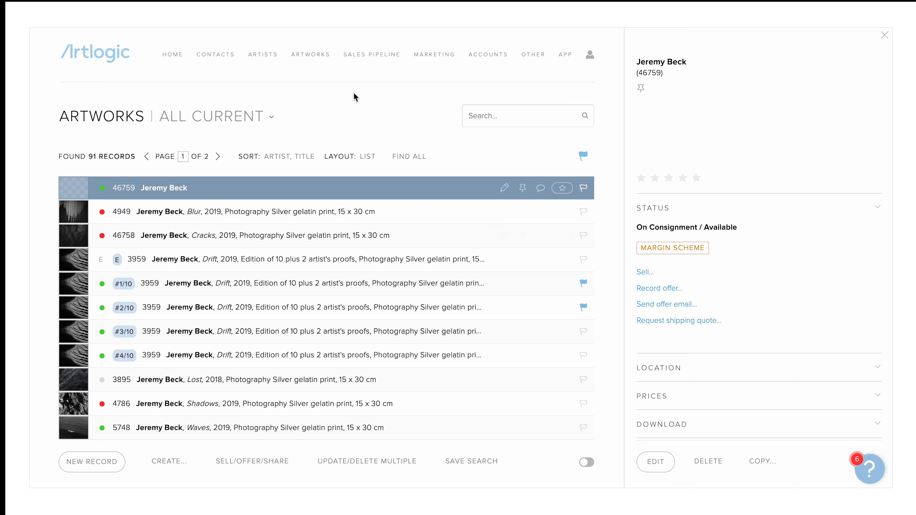
# In the gallery database, show the artworks in the Online sales (unprocessed) view
pyautogui.click(317, 55)
pyautogui.moveTo(319, 74)
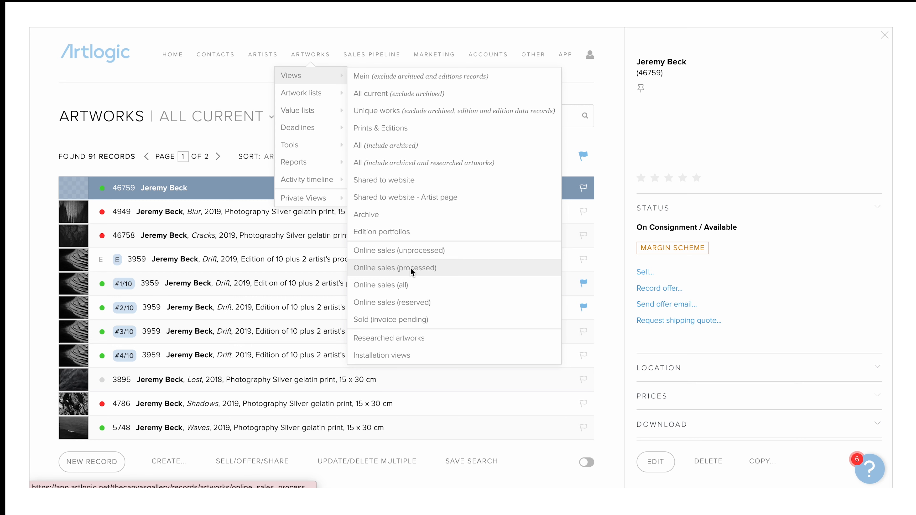
pyautogui.click(414, 251)
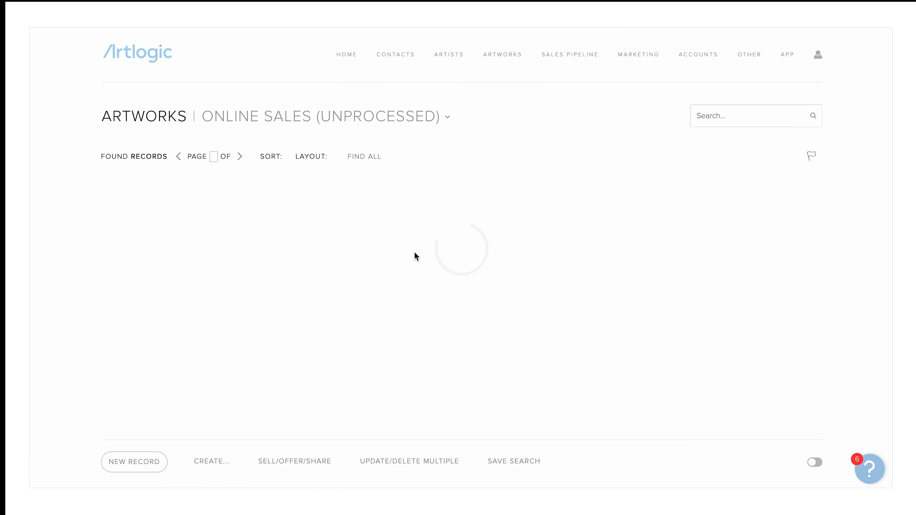